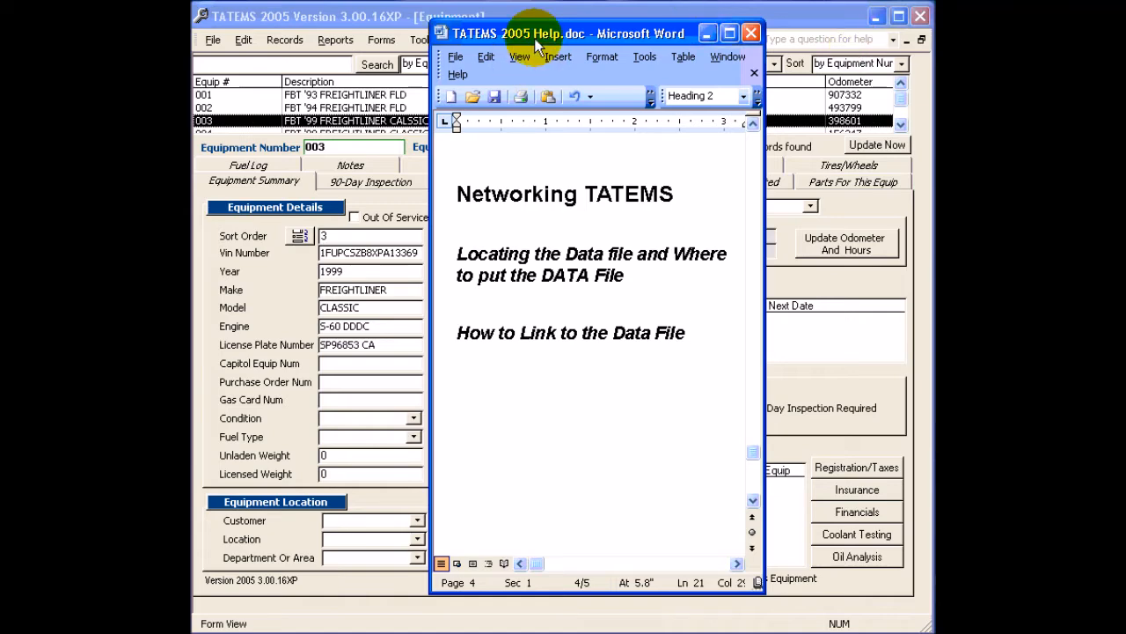
# Close the TATEMS 2005 program and open My Computer from the desktop in Explorer view.
pyautogui.hotkey('alt', 'Tab')
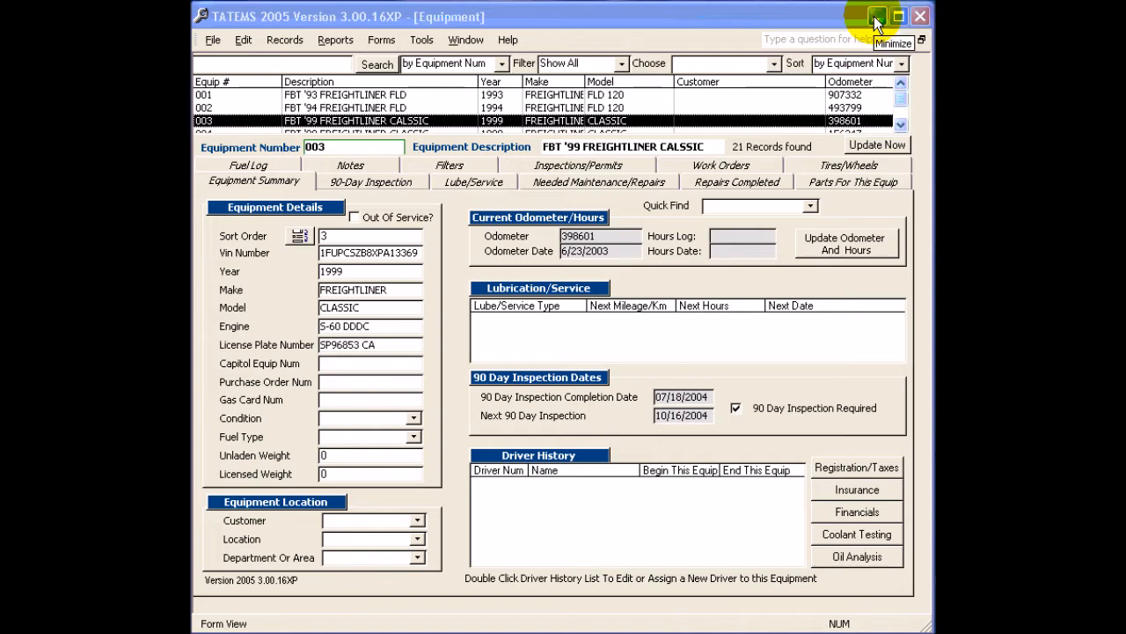
pyautogui.click(920, 17)
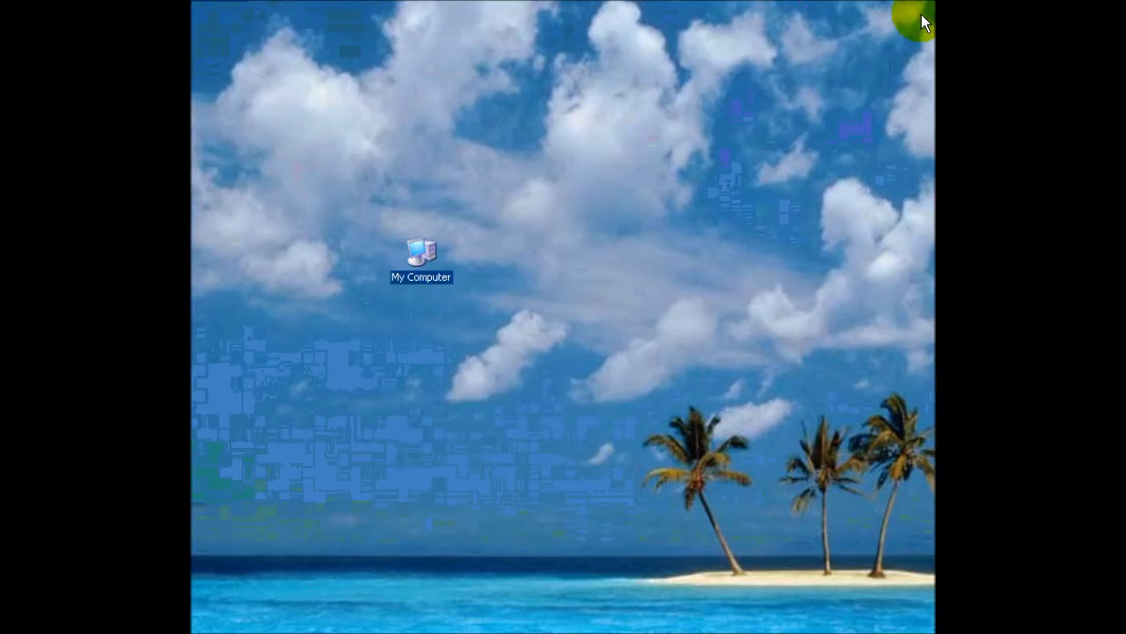
pyautogui.click(423, 256)
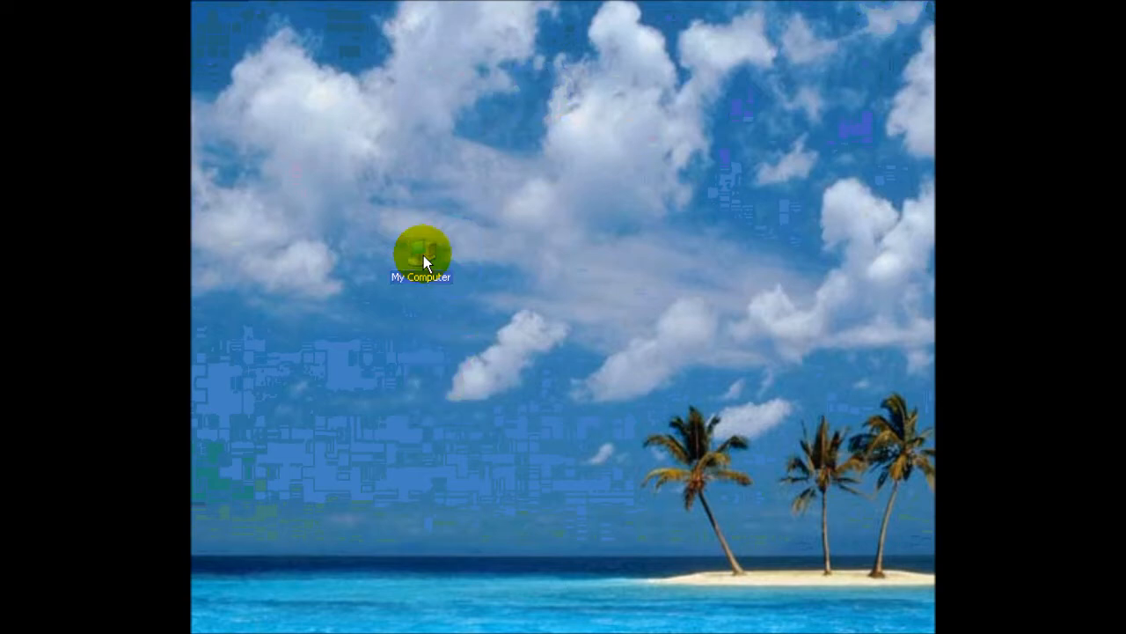
pyautogui.rightClick(424, 253)
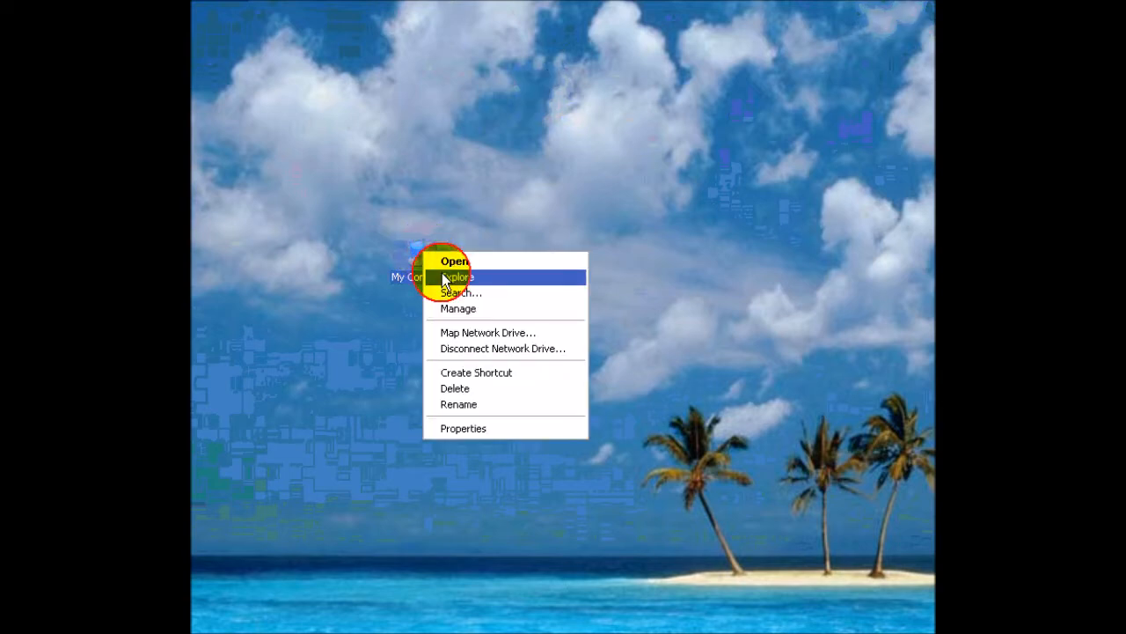
pyautogui.click(444, 279)
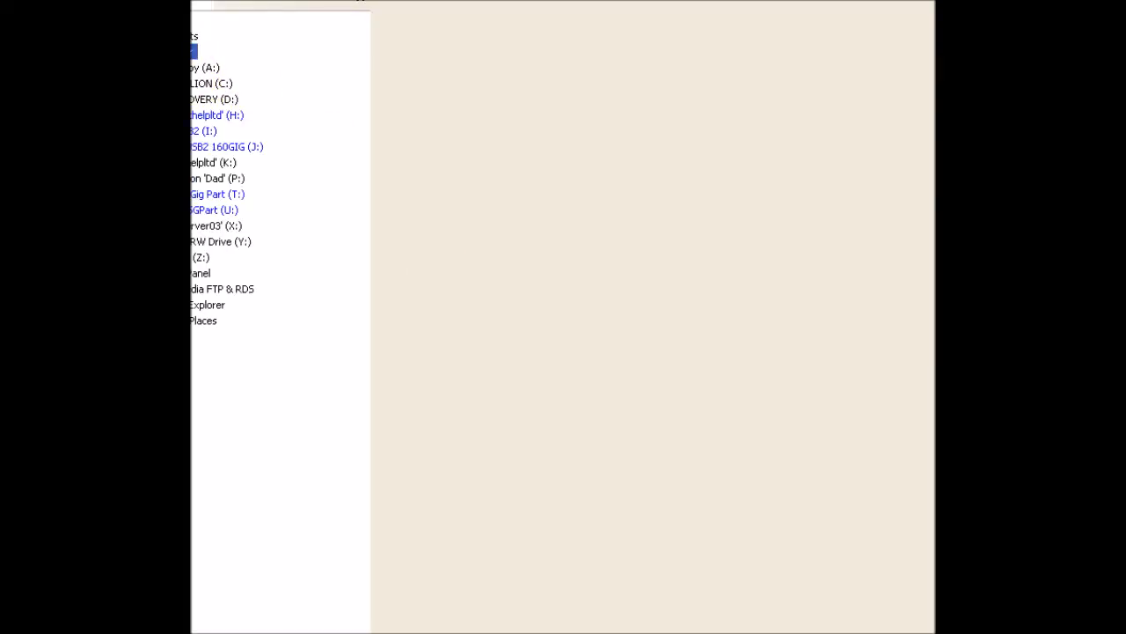
# Browse to Program Files\TATEMS 2005 on the C: drive and select the data file tatems2005be.mdb.
pyautogui.click(208, 84)
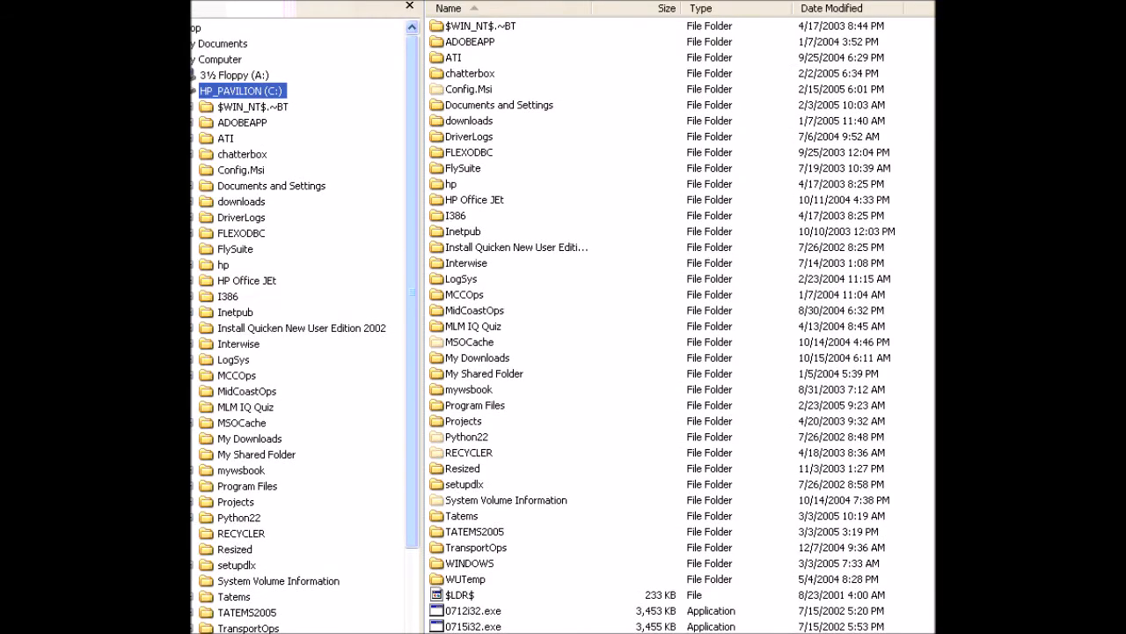
pyautogui.doubleClick(482, 405)
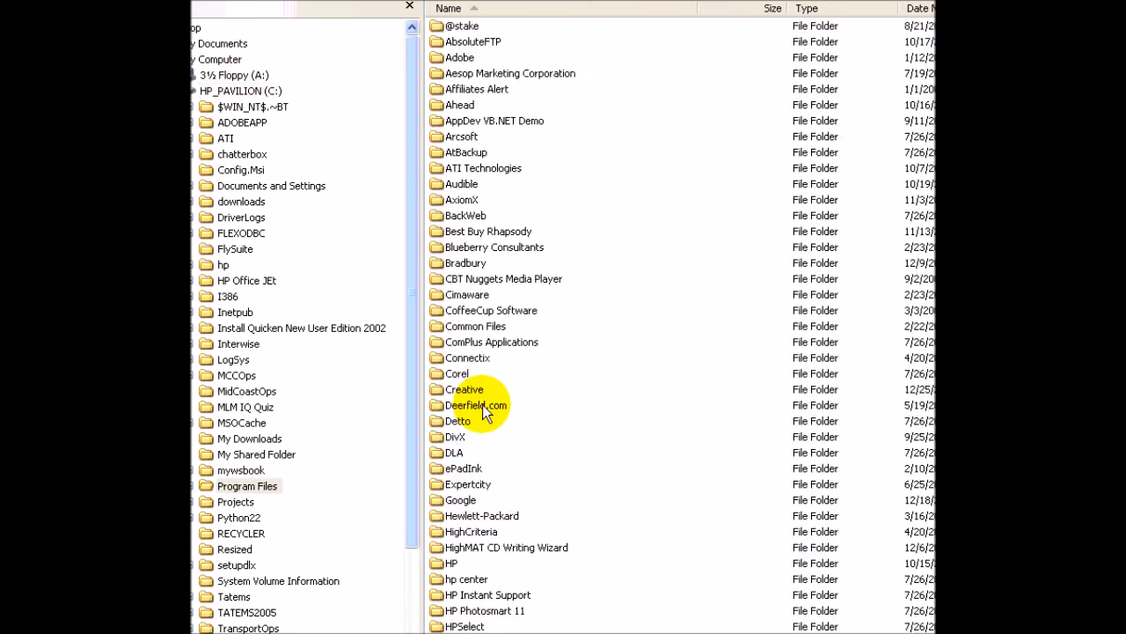
pyautogui.scroll(-13, 483, 405)
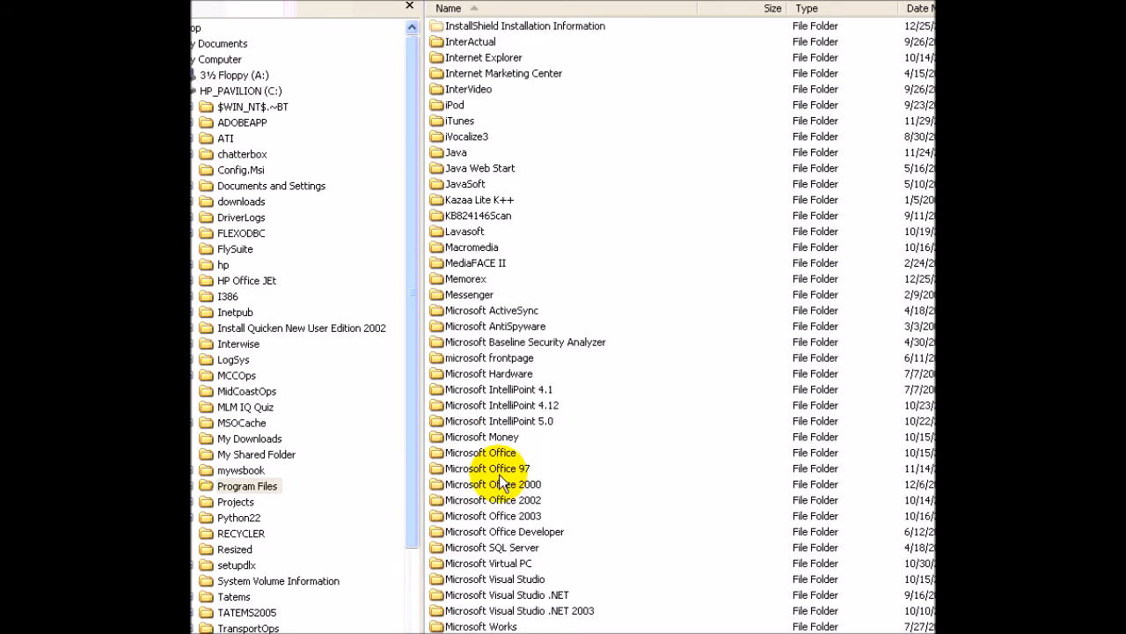
pyautogui.scroll(-18, 499, 475)
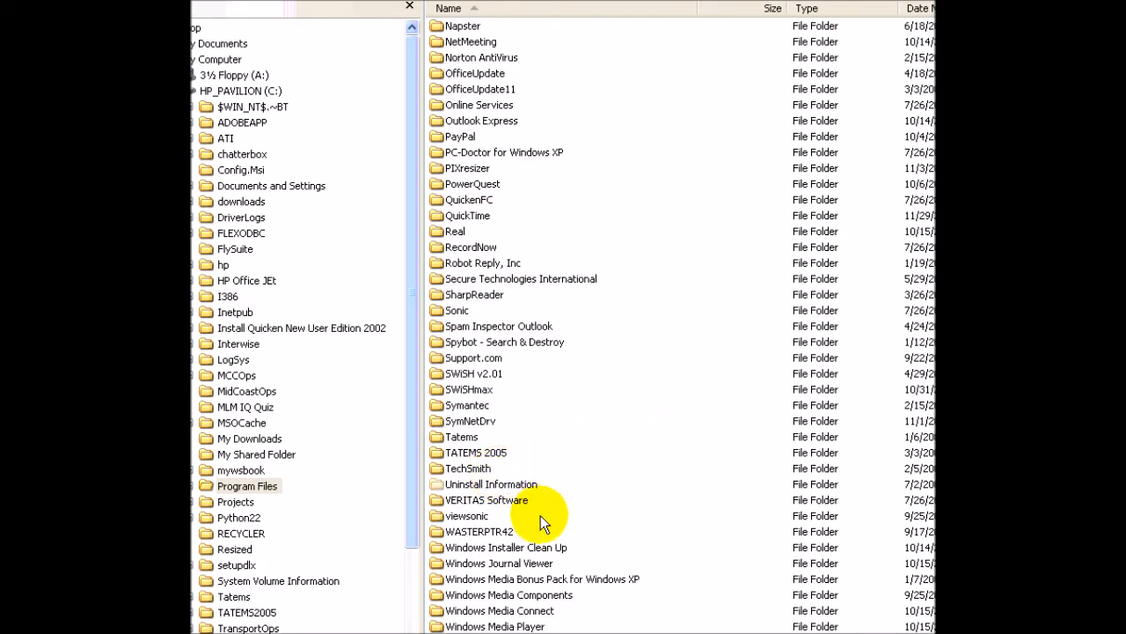
pyautogui.doubleClick(479, 455)
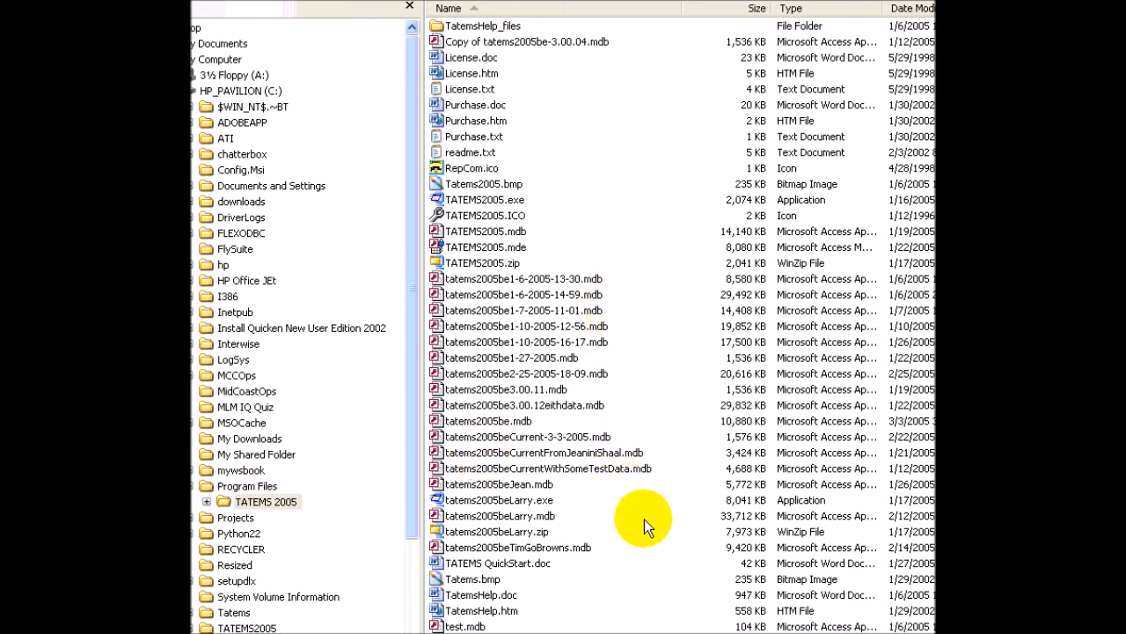
pyautogui.click(480, 421)
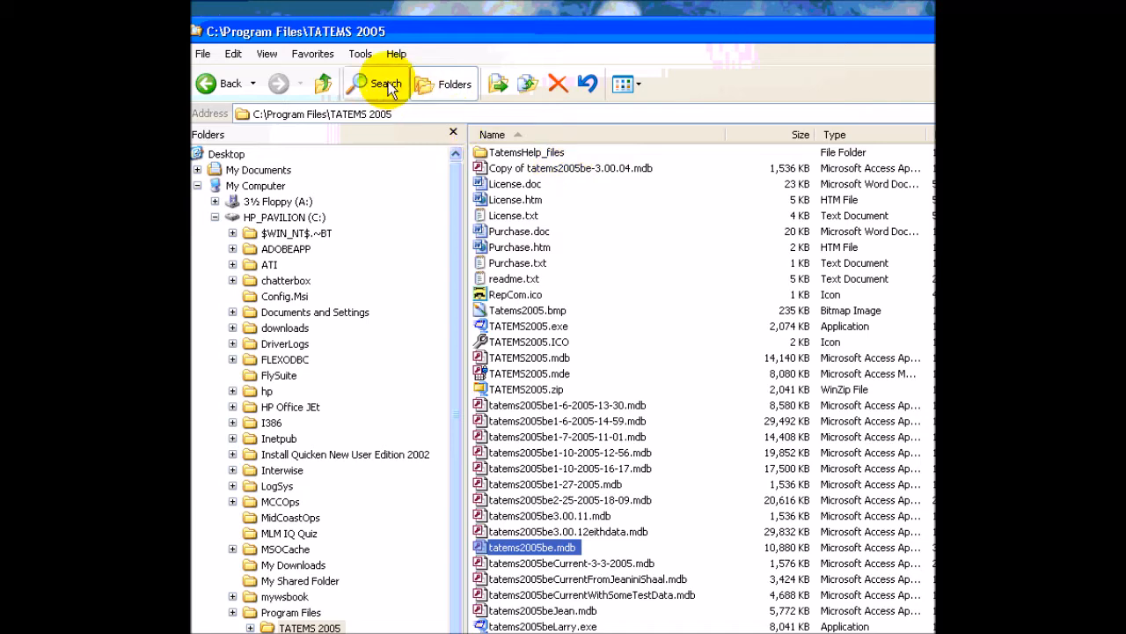
# In the advanced folder view settings, make sure Hide extensions for known file types is off and apply the settings.
pyautogui.click(358, 56)
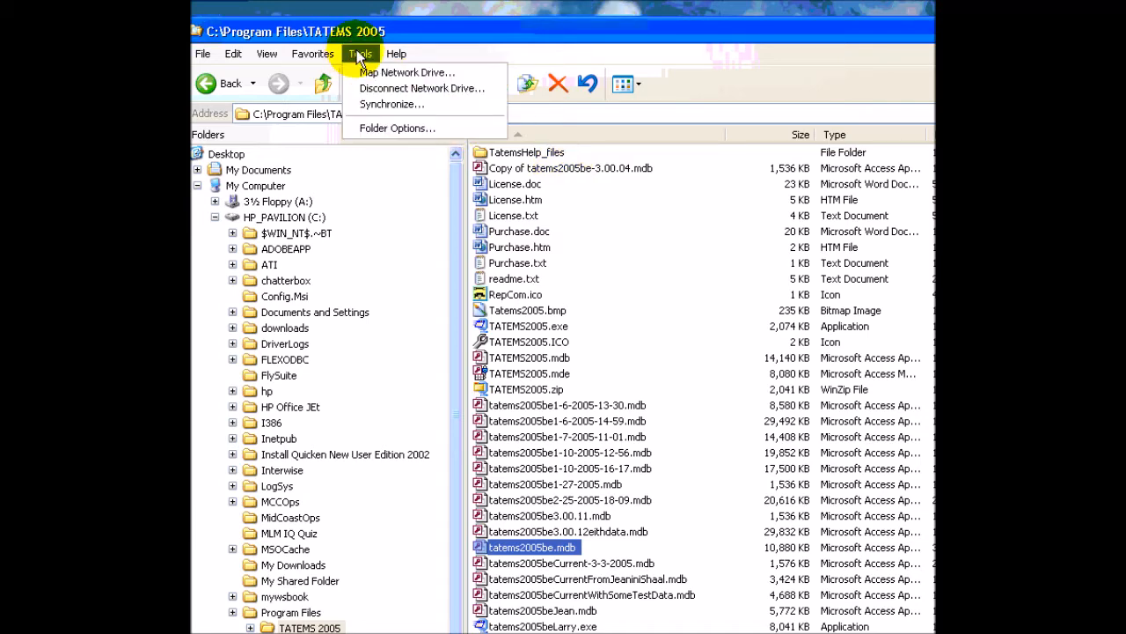
pyautogui.click(370, 128)
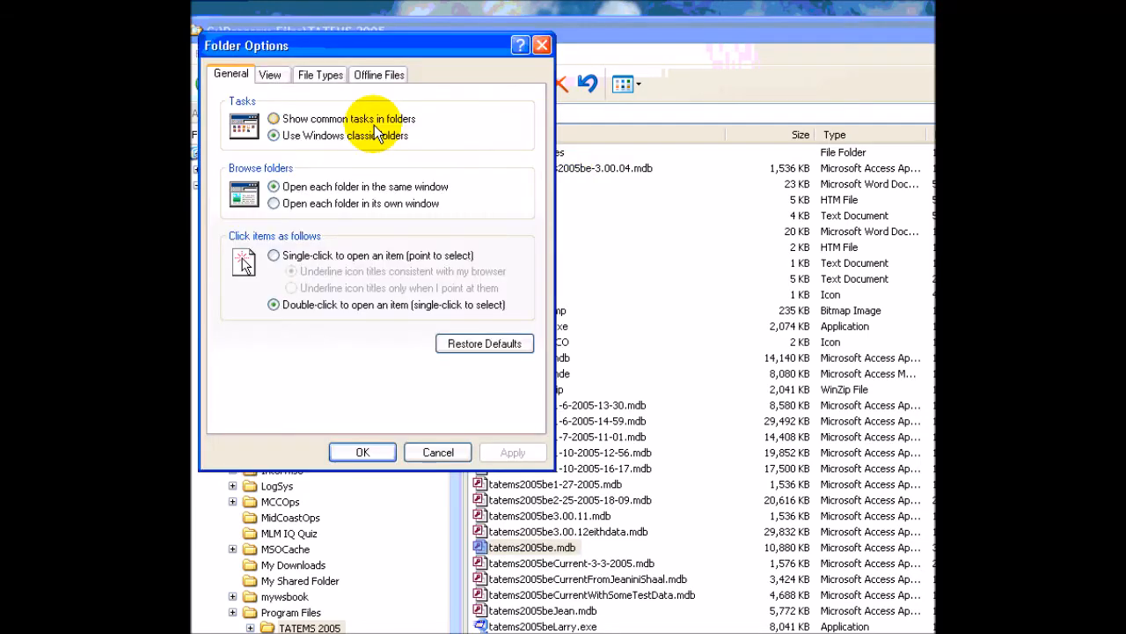
pyautogui.moveTo(355, 44); pyautogui.dragTo(378, 48)
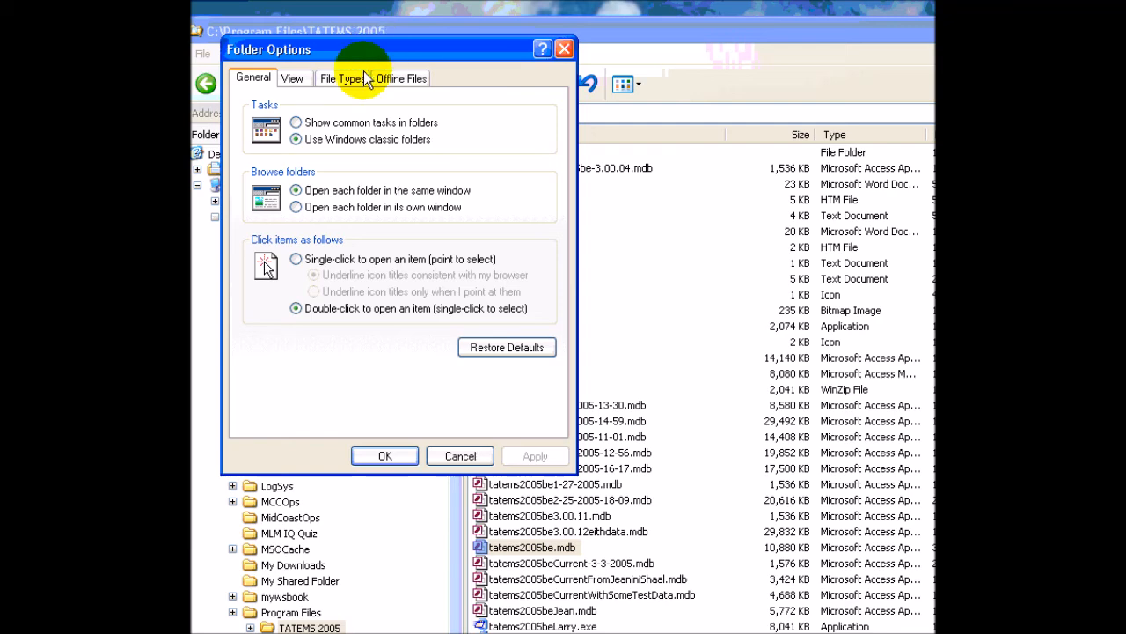
pyautogui.click(294, 78)
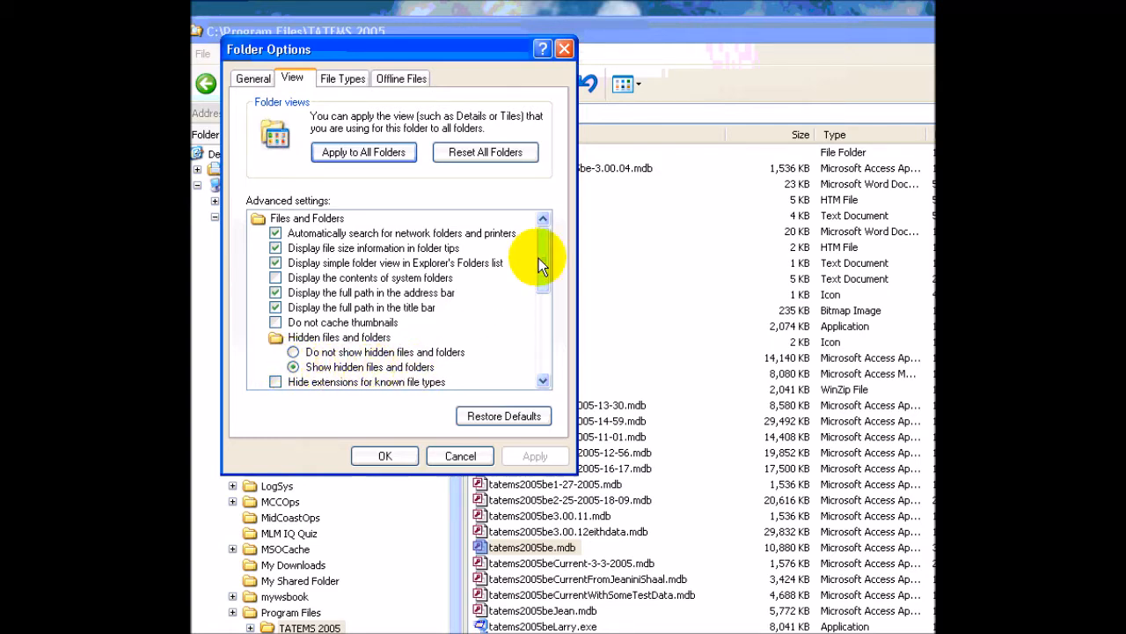
pyautogui.moveTo(547, 257); pyautogui.dragTo(548, 277)
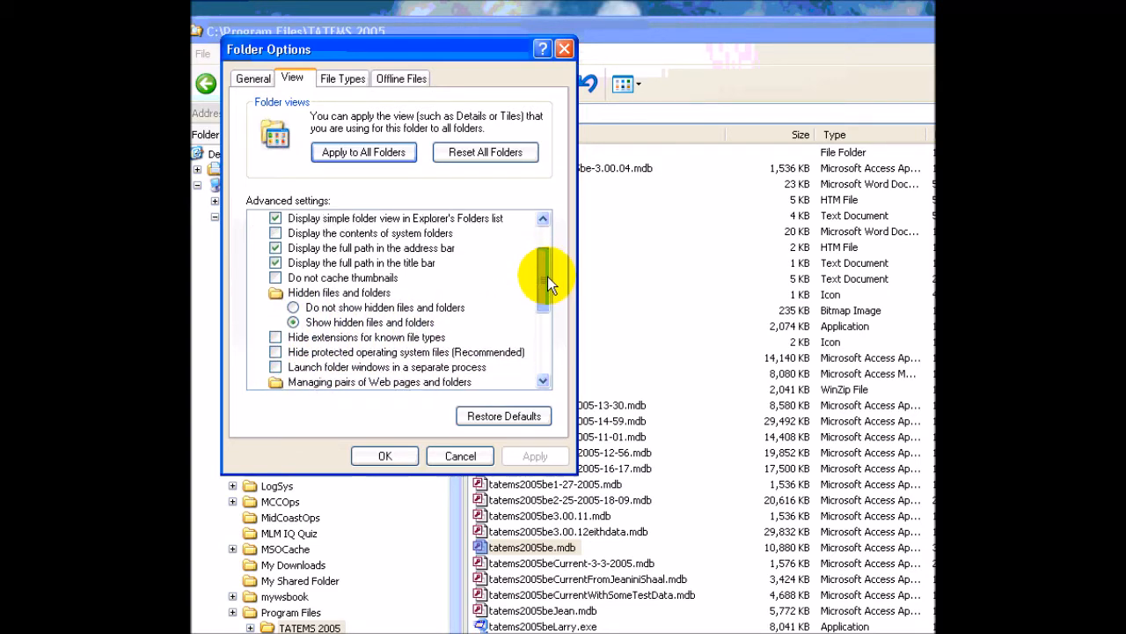
pyautogui.click(278, 338)
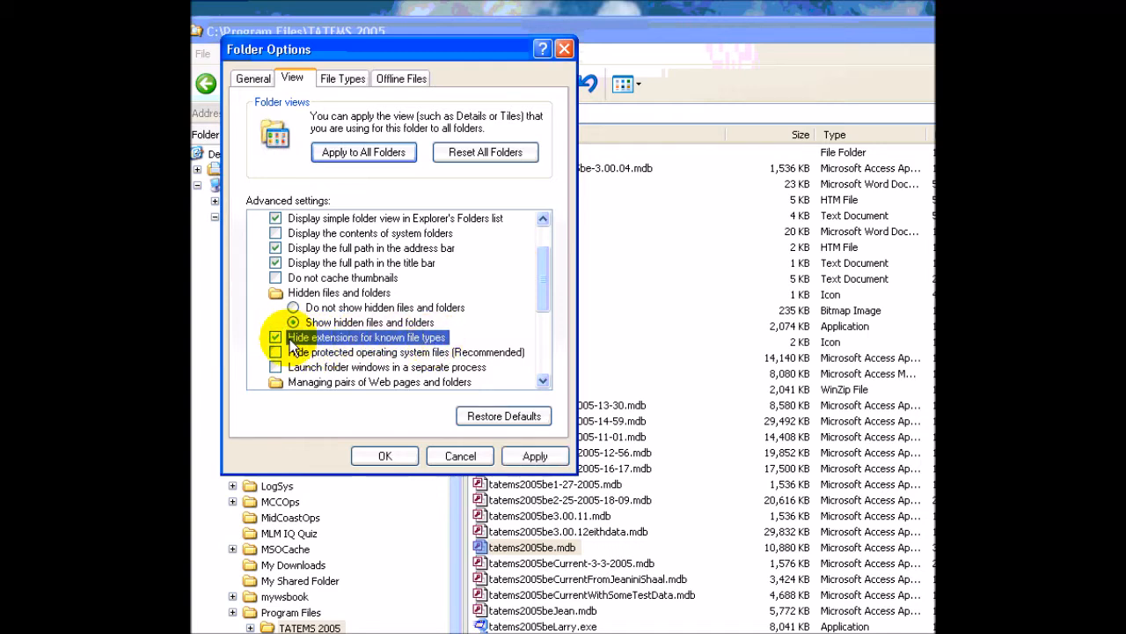
pyautogui.click(276, 337)
pyautogui.click(528, 456)
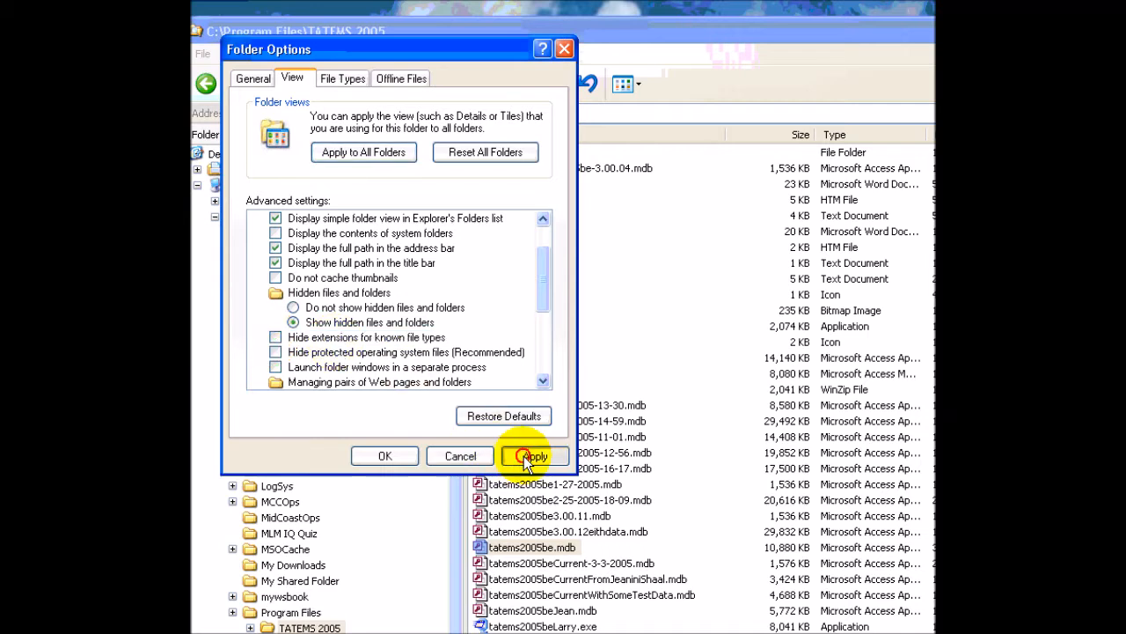
# Set all folders on the computer to match the current folder's view settings and close the folder options.
pyautogui.click(350, 155)
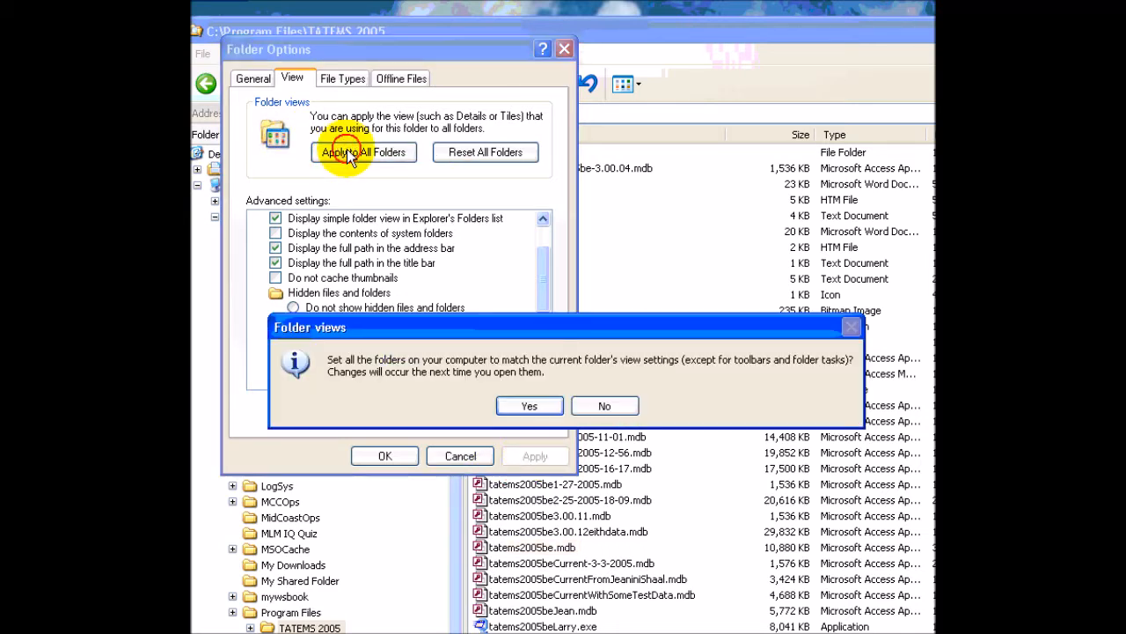
pyautogui.click(526, 406)
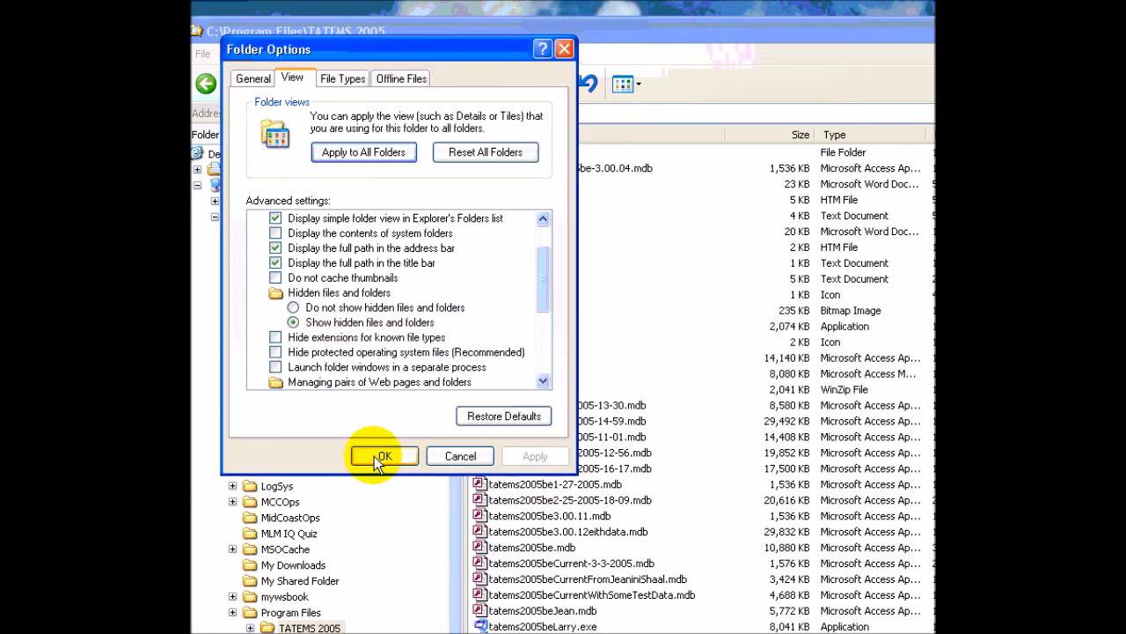
pyautogui.click(386, 457)
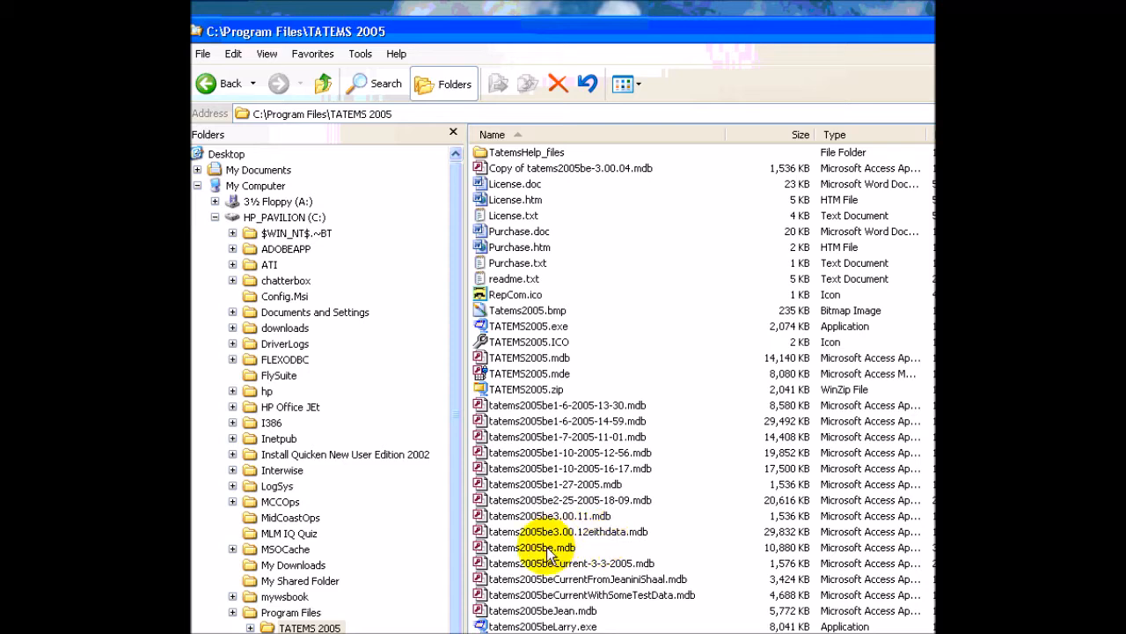
# Copy tatems2005be.mdb and open the TATEMS 2005 folder on the Server03 X: drive.
pyautogui.rightClick(547, 550)
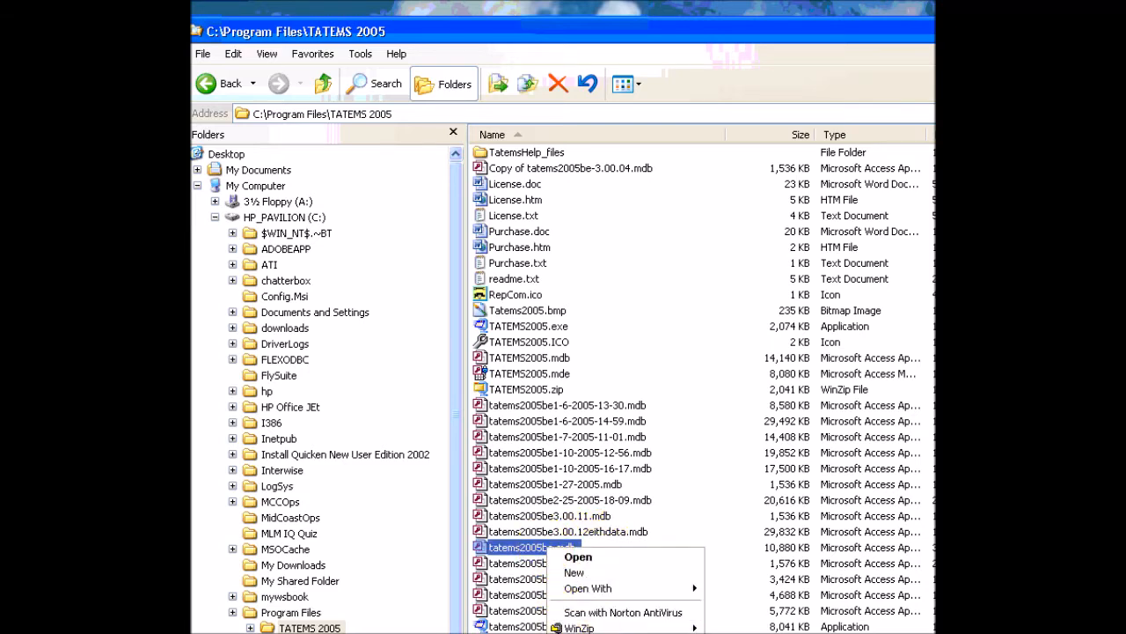
pyautogui.click(579, 632)
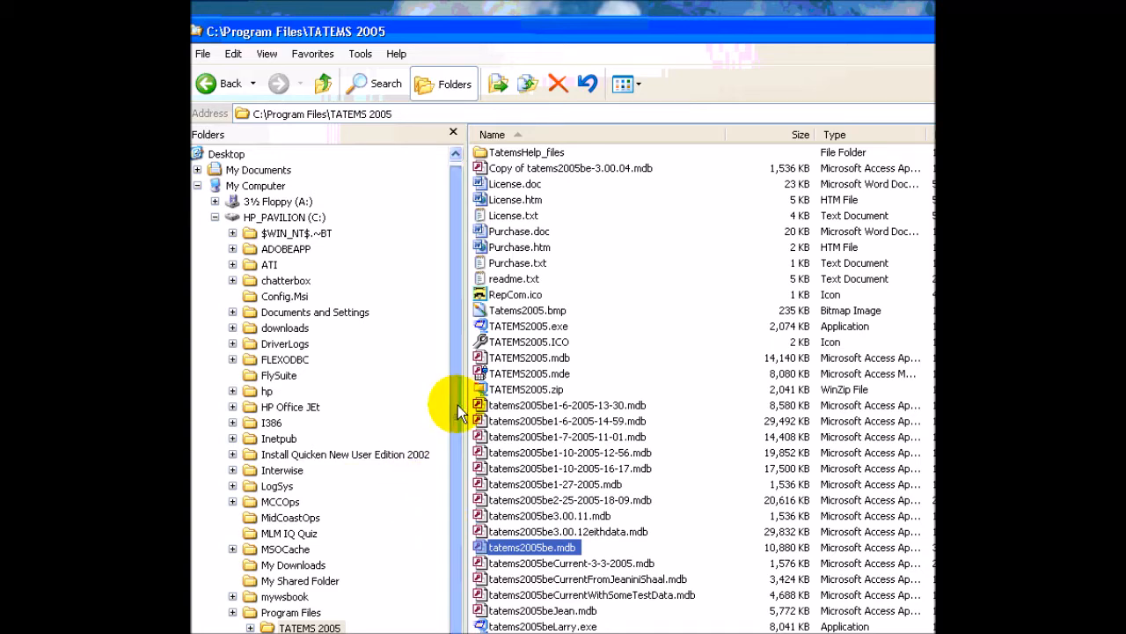
pyautogui.moveTo(498, 29); pyautogui.dragTo(500, 0)
pyautogui.moveTo(457, 211); pyautogui.dragTo(459, 414)
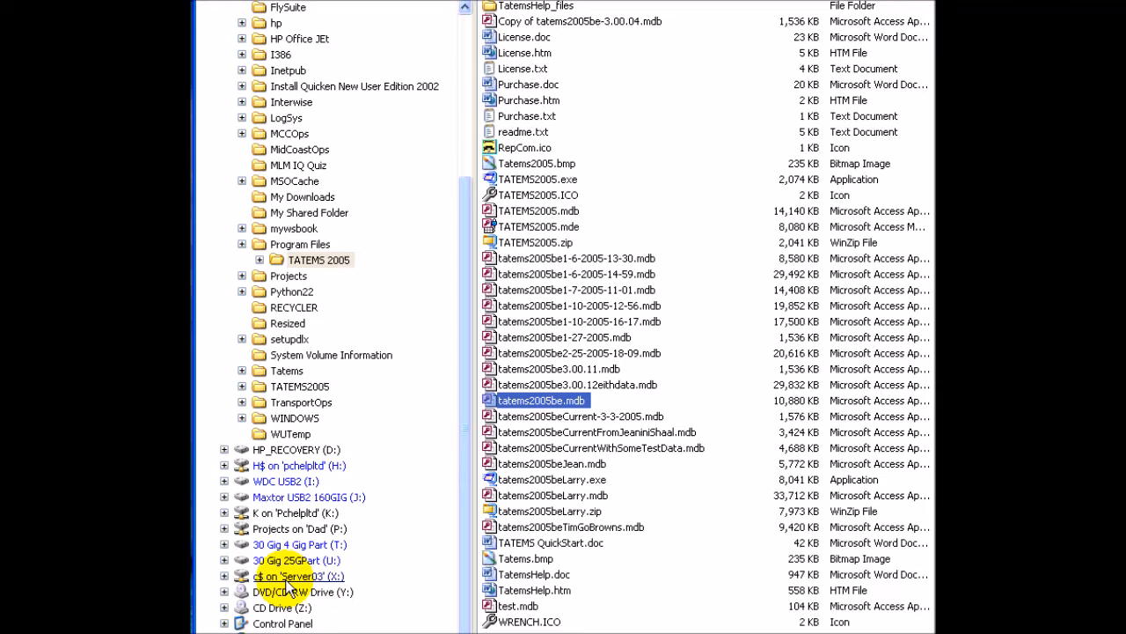
pyautogui.click(287, 577)
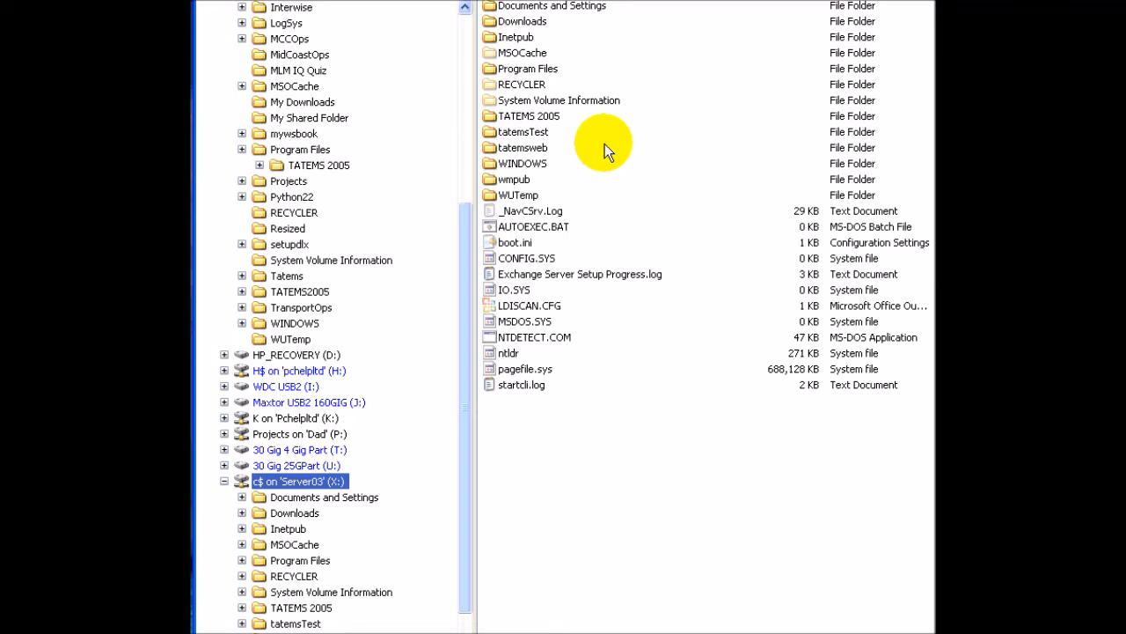
pyautogui.doubleClick(517, 116)
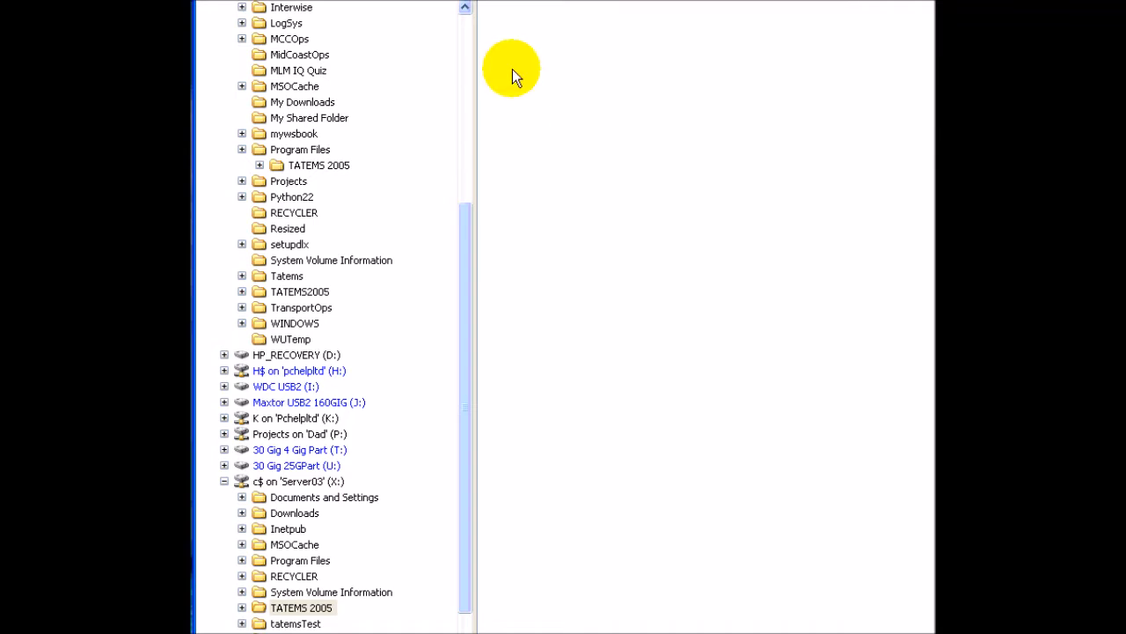
# Paste the copied data file into the server's TATEMS 2005 folder and select it there.
pyautogui.rightClick(514, 99)
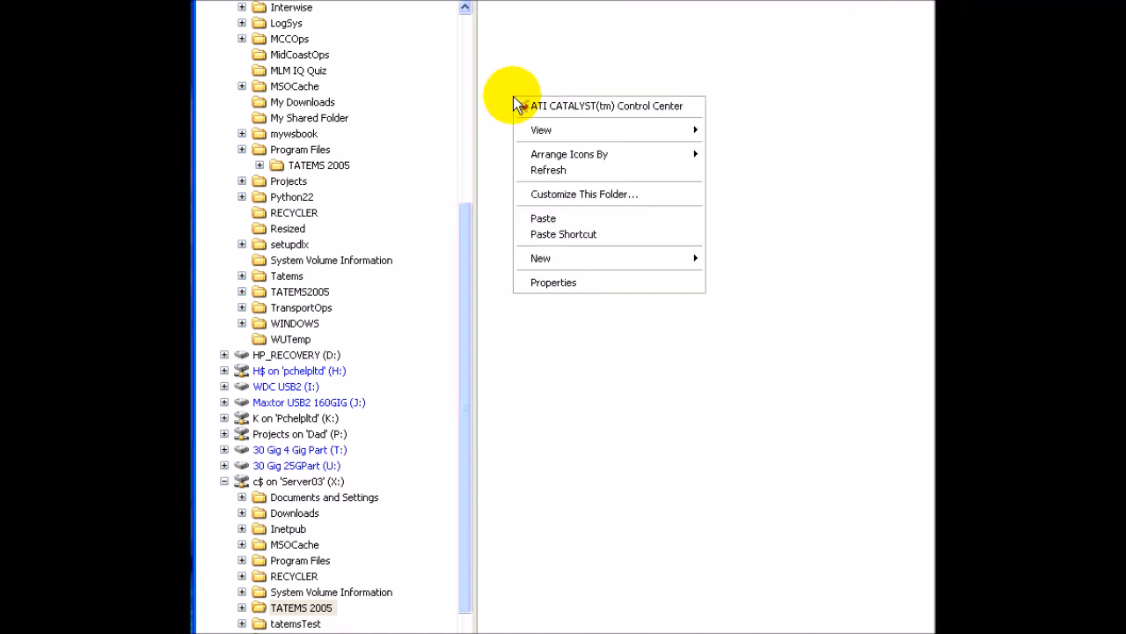
pyautogui.click(539, 218)
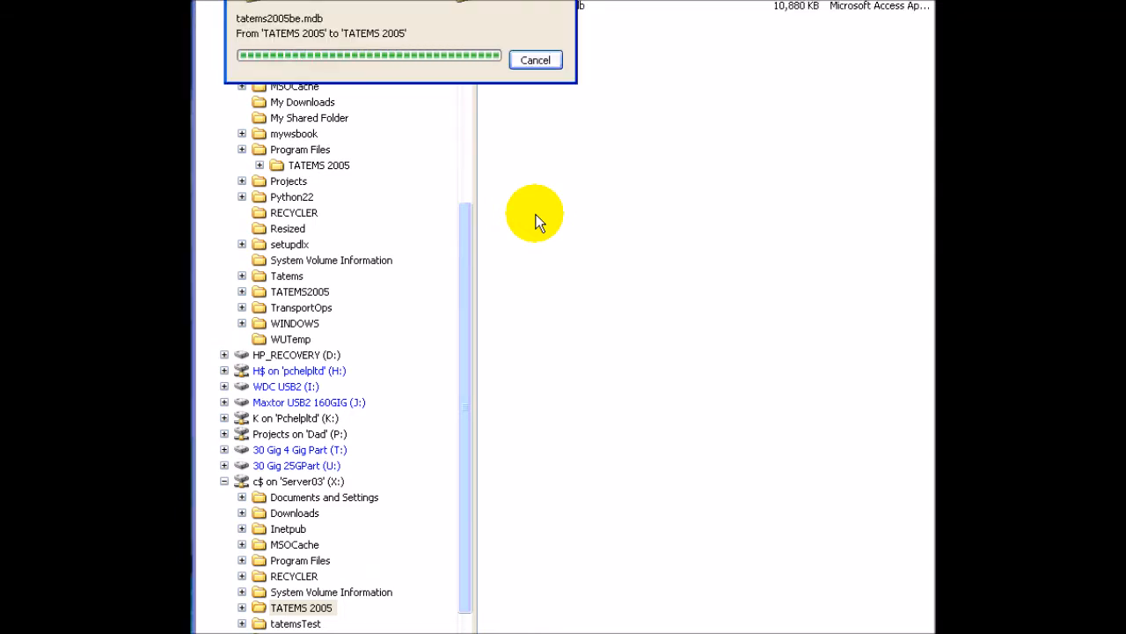
pyautogui.click(539, 220)
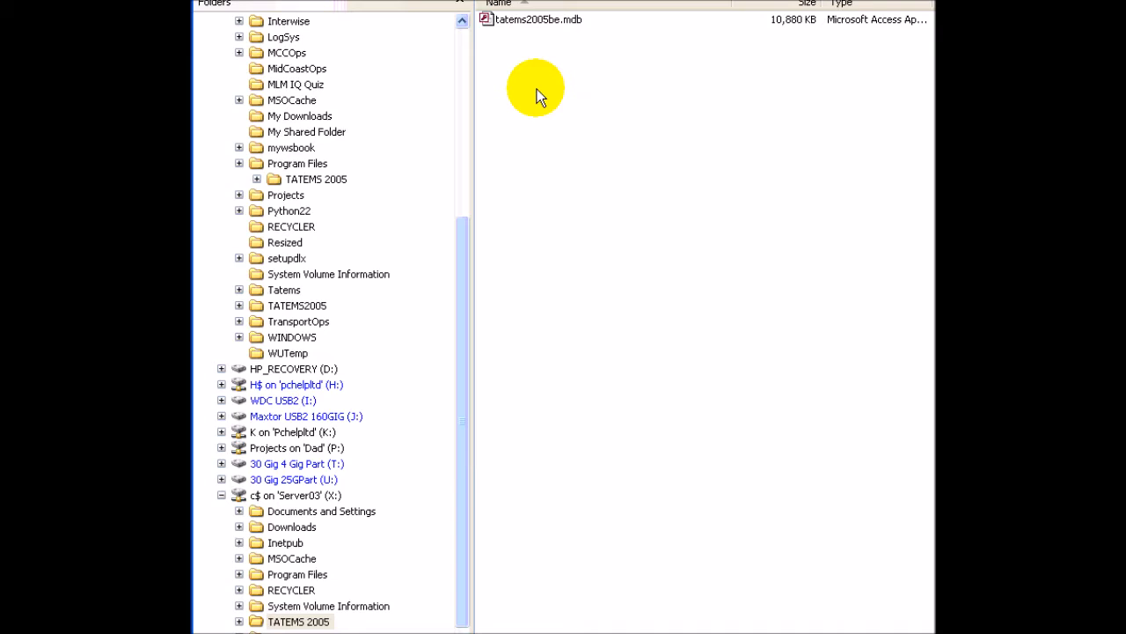
pyautogui.click(532, 19)
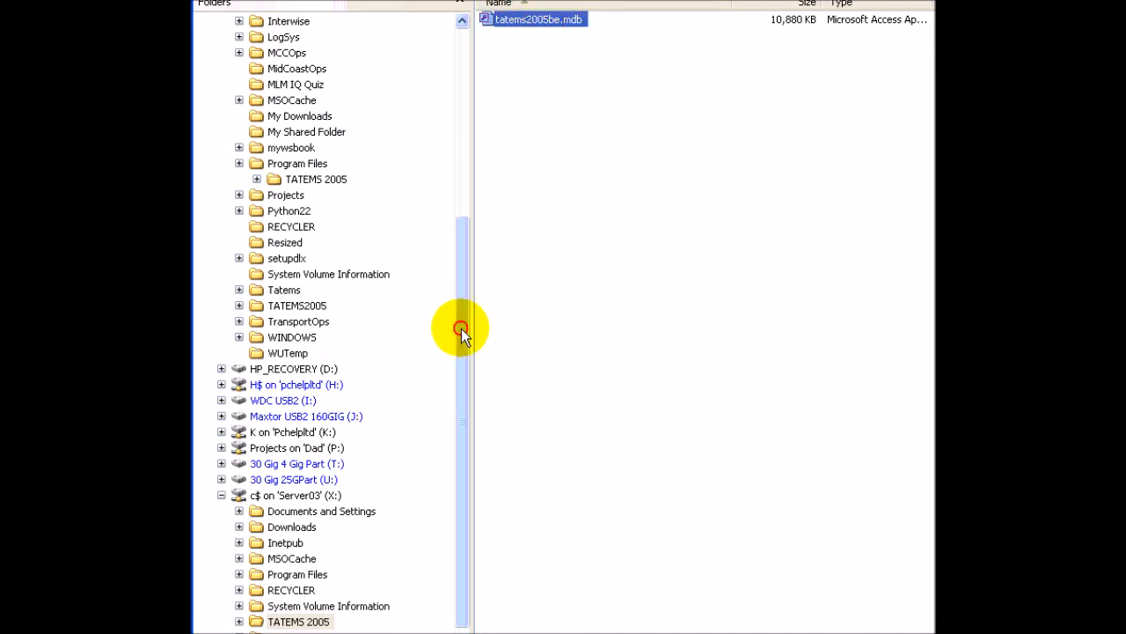
# Start mapping a network drive with the letter W: and enter \\server03\c$ as its folder.
pyautogui.moveTo(461, 329); pyautogui.dragTo(461, 324)
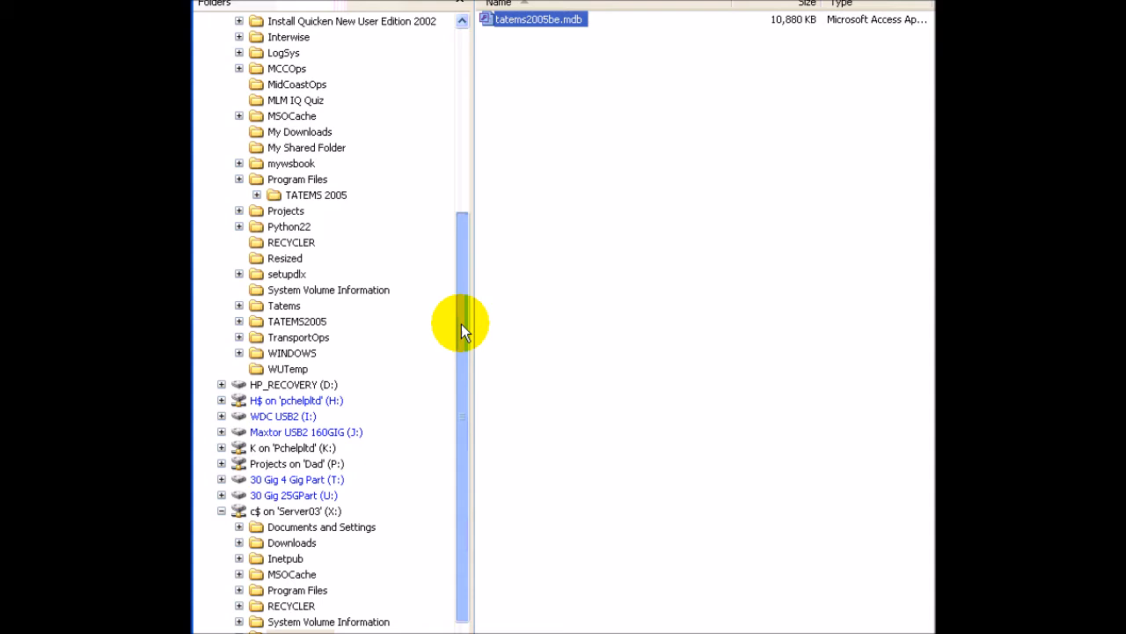
pyautogui.moveTo(461, 324); pyautogui.dragTo(461, 371)
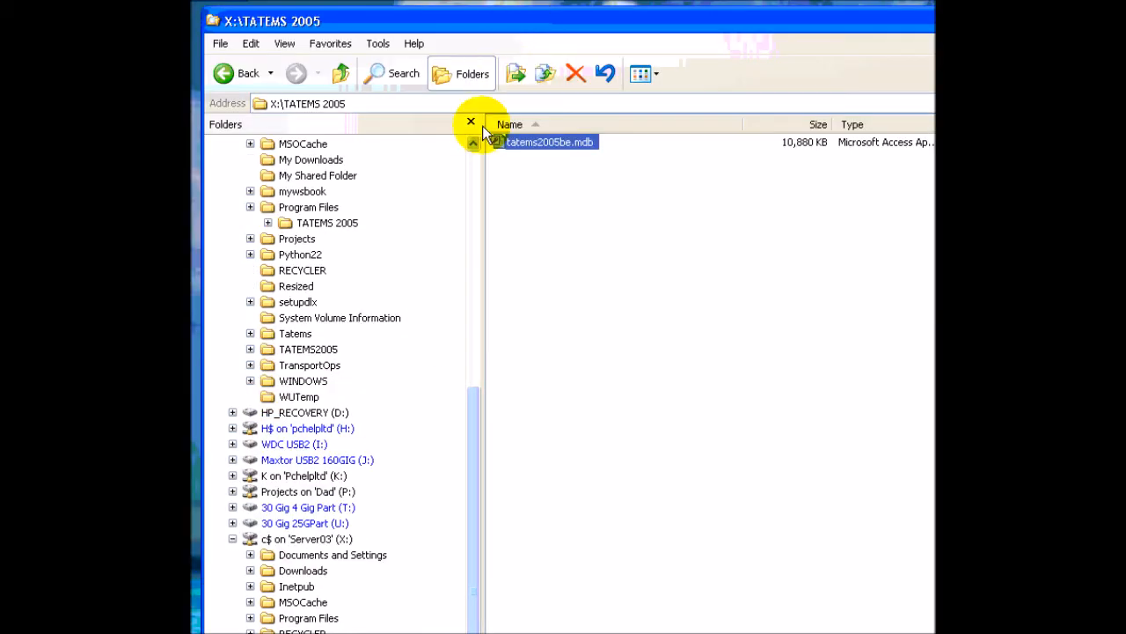
pyautogui.click(374, 42)
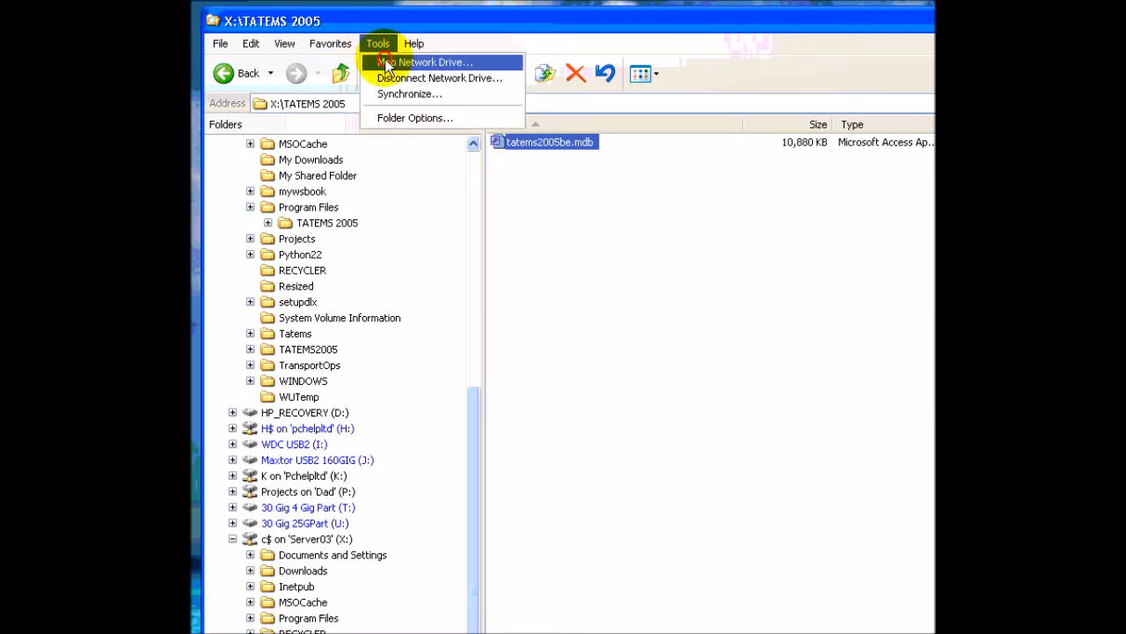
pyautogui.click(380, 62)
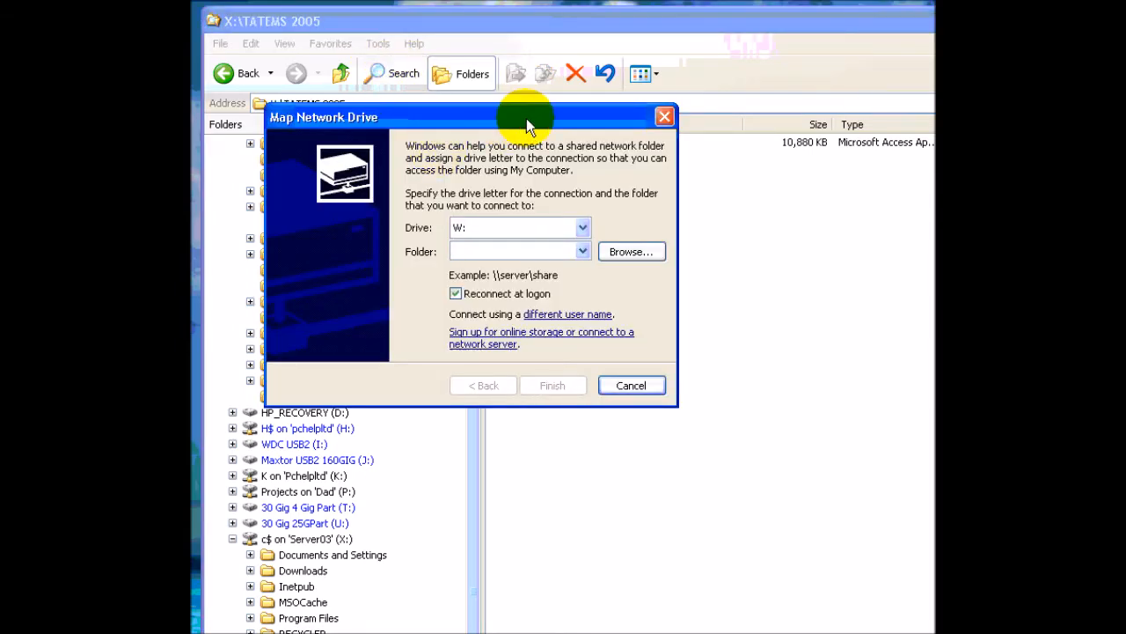
pyautogui.moveTo(502, 118); pyautogui.dragTo(529, 118)
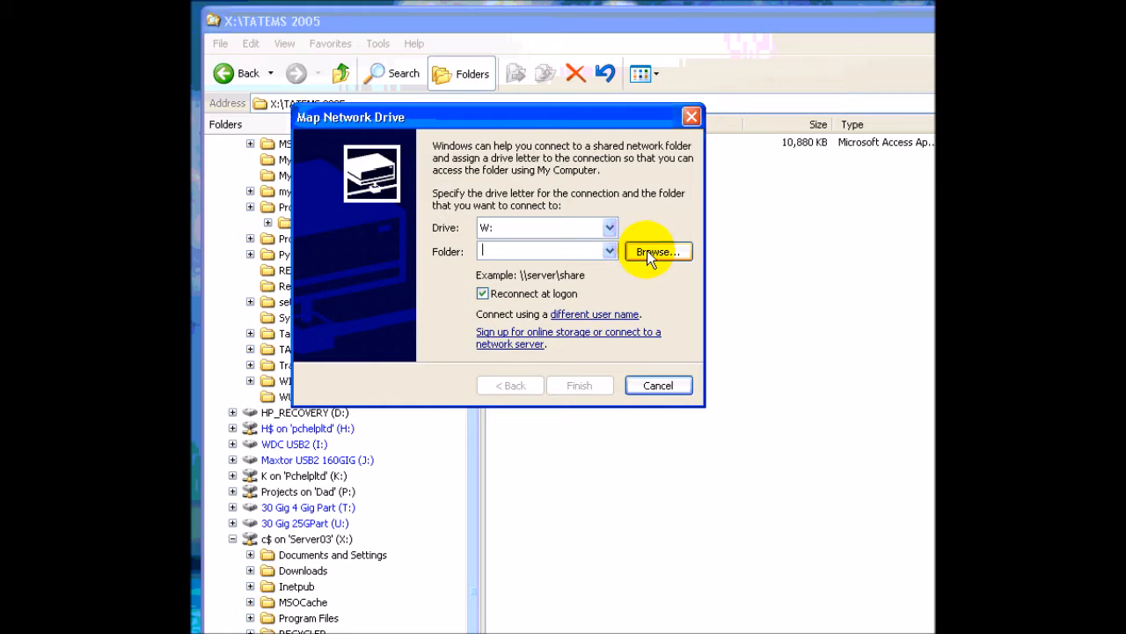
pyautogui.write('\\\\')
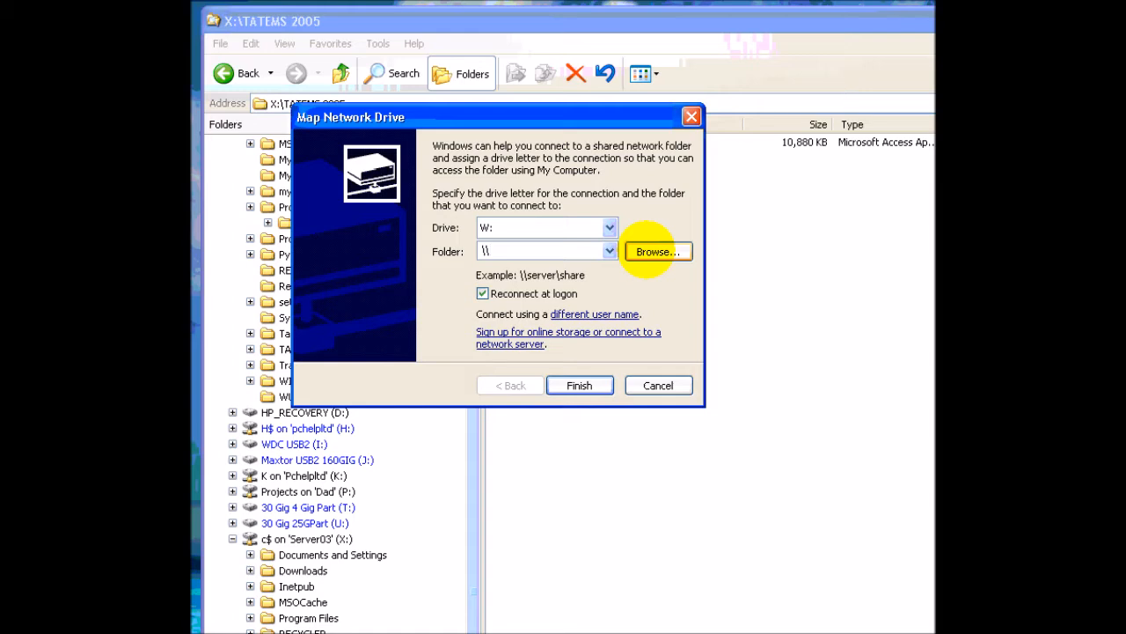
pyautogui.write('erver03\\c$')
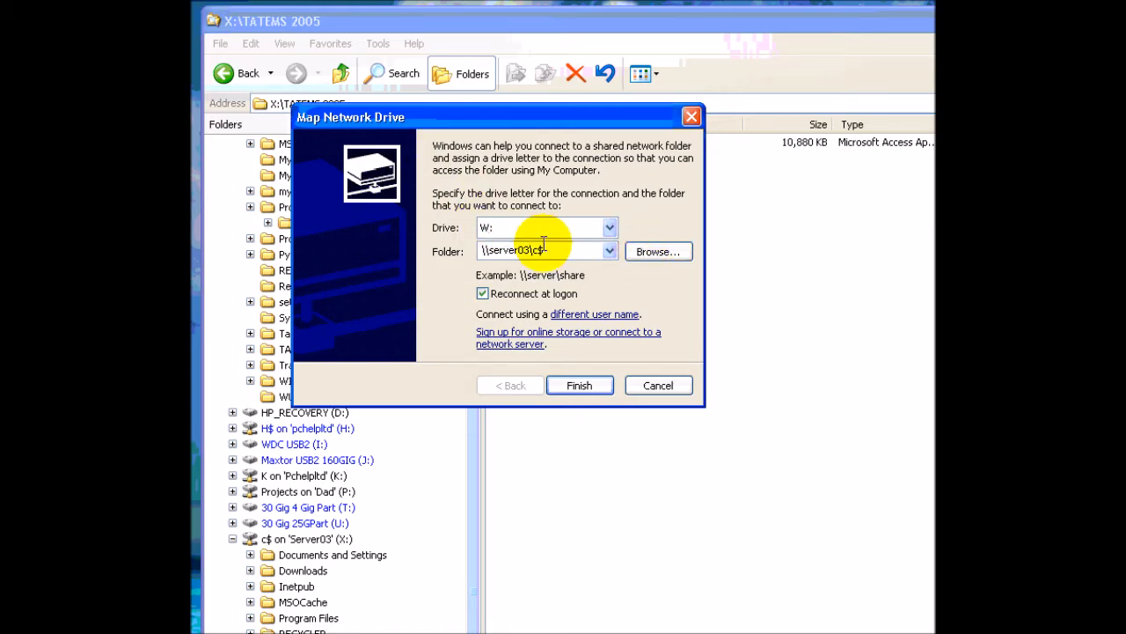
# Browse the network for the shared folder C on server03 and choose it as the folder to map.
pyautogui.click(653, 252)
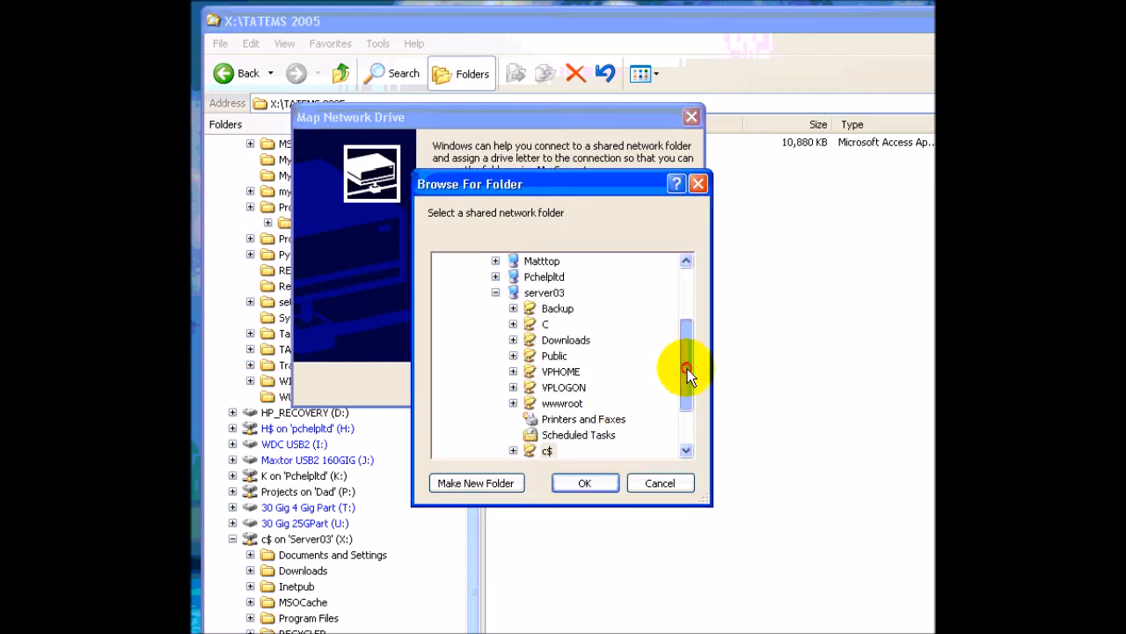
pyautogui.moveTo(687, 369); pyautogui.dragTo(687, 340)
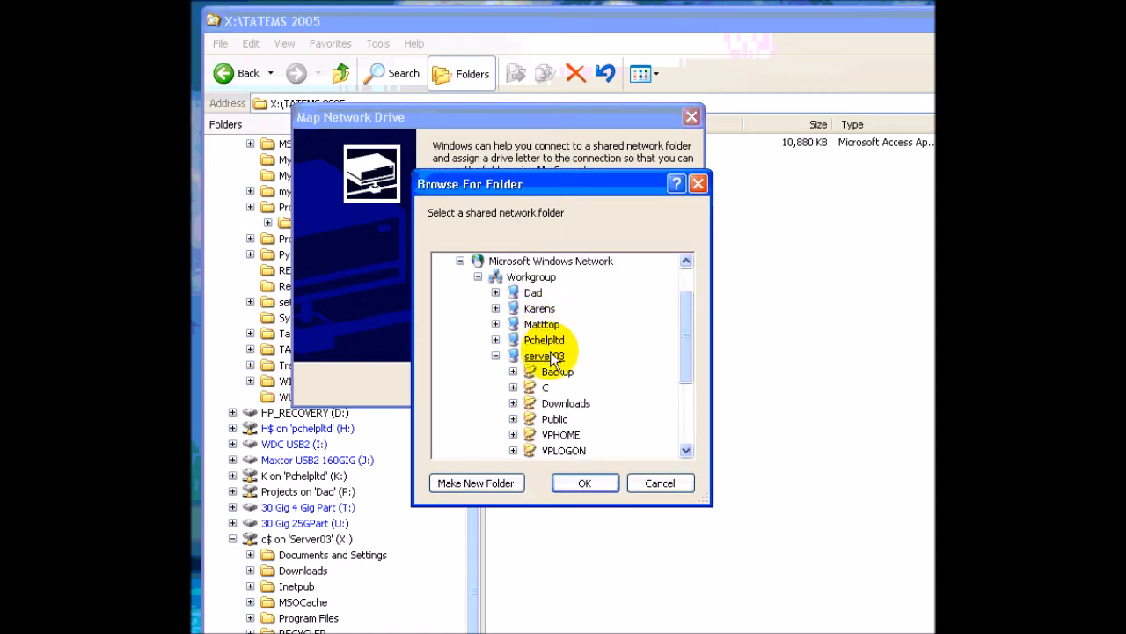
pyautogui.moveTo(683, 335); pyautogui.dragTo(685, 353)
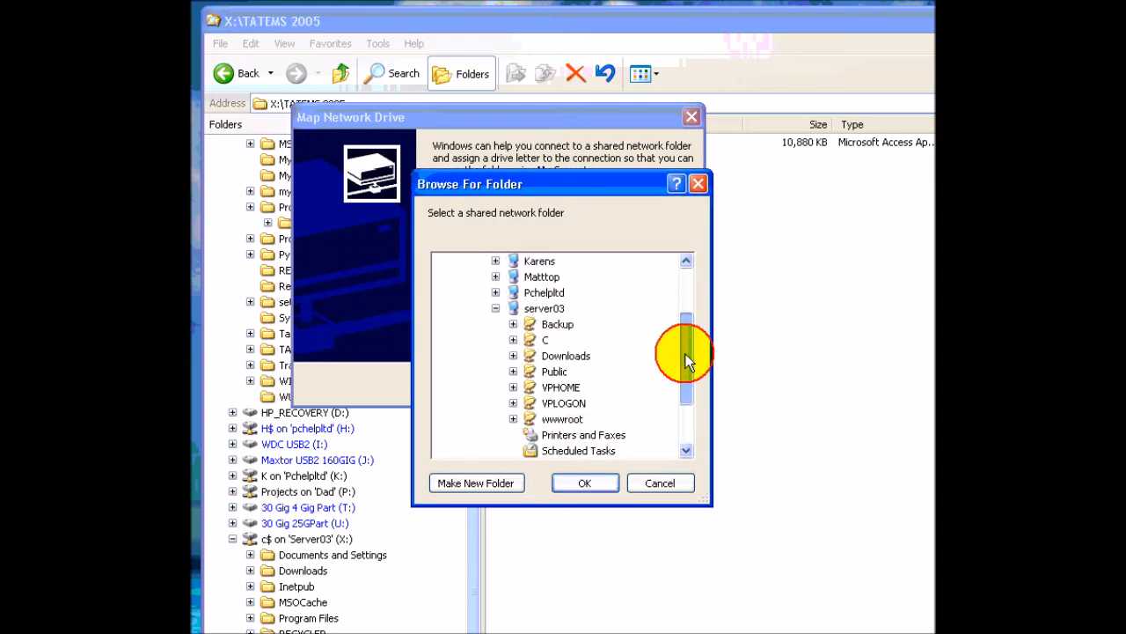
pyautogui.click(533, 341)
pyautogui.doubleClick(533, 341)
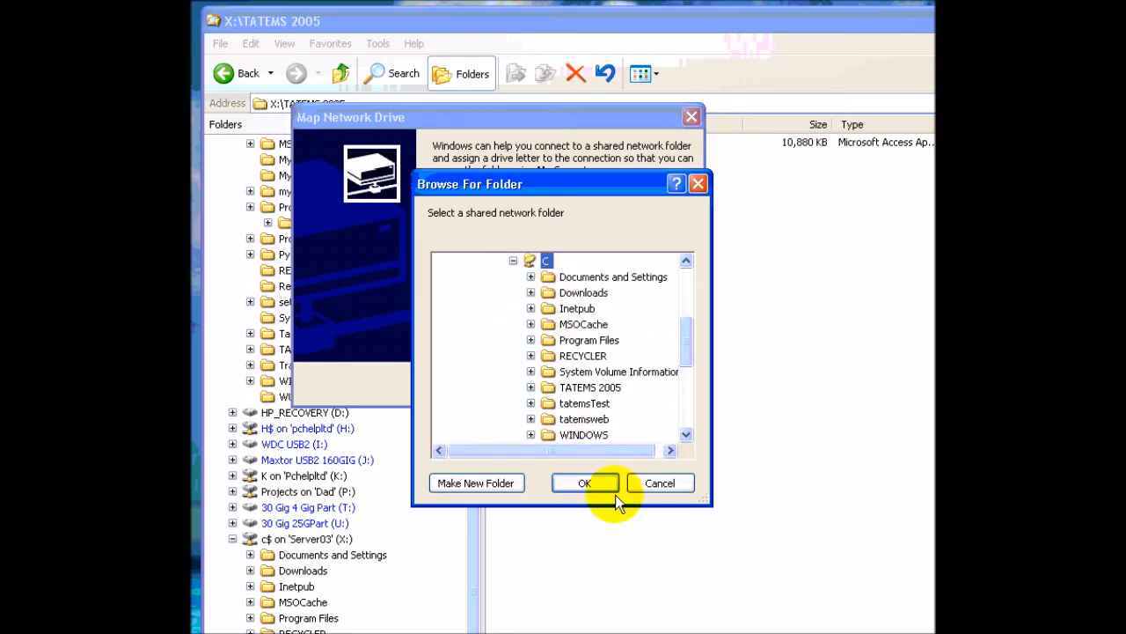
pyautogui.click(581, 483)
# Finish mapping \\server03\C as drive W: and close the new drive's separate window.
pyautogui.click(546, 249)
pyautogui.click(565, 254)
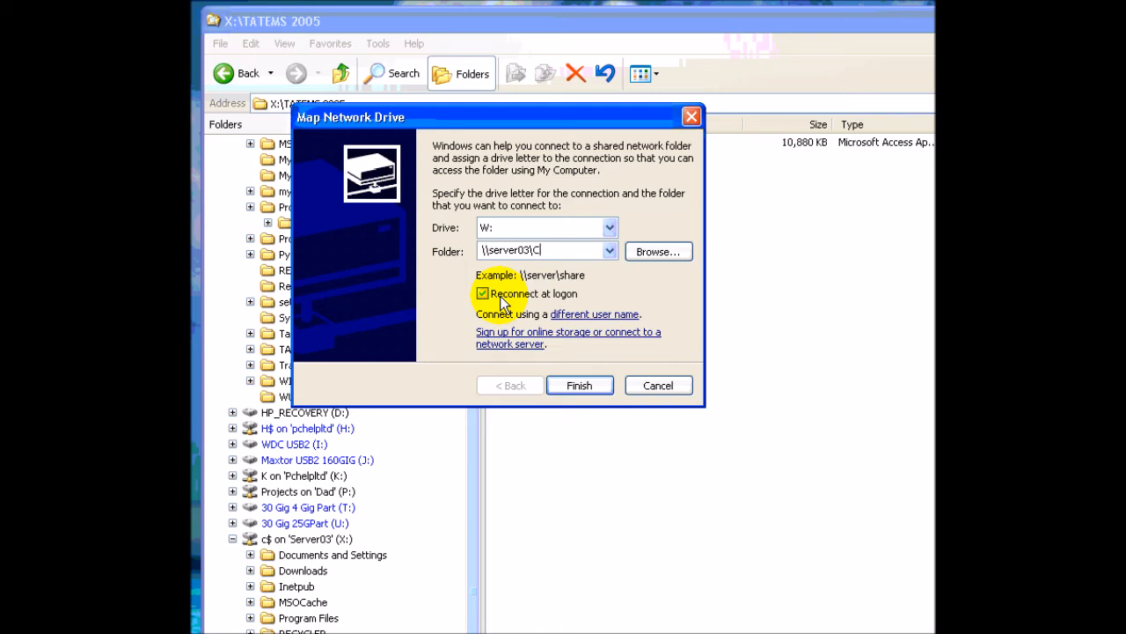
pyautogui.click(580, 386)
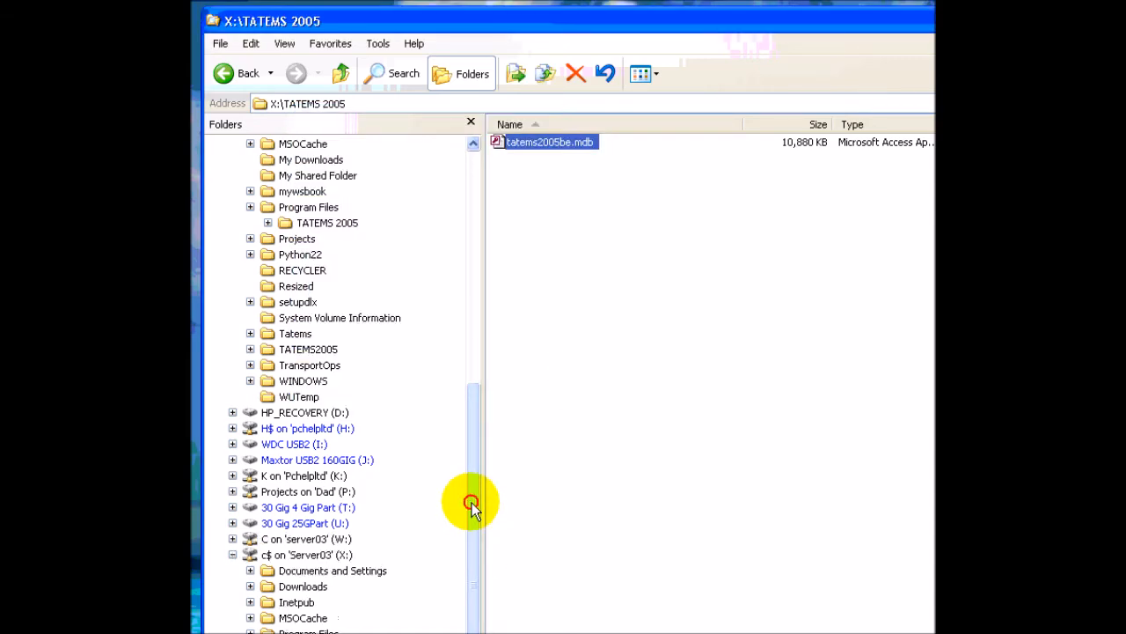
pyautogui.click(317, 539)
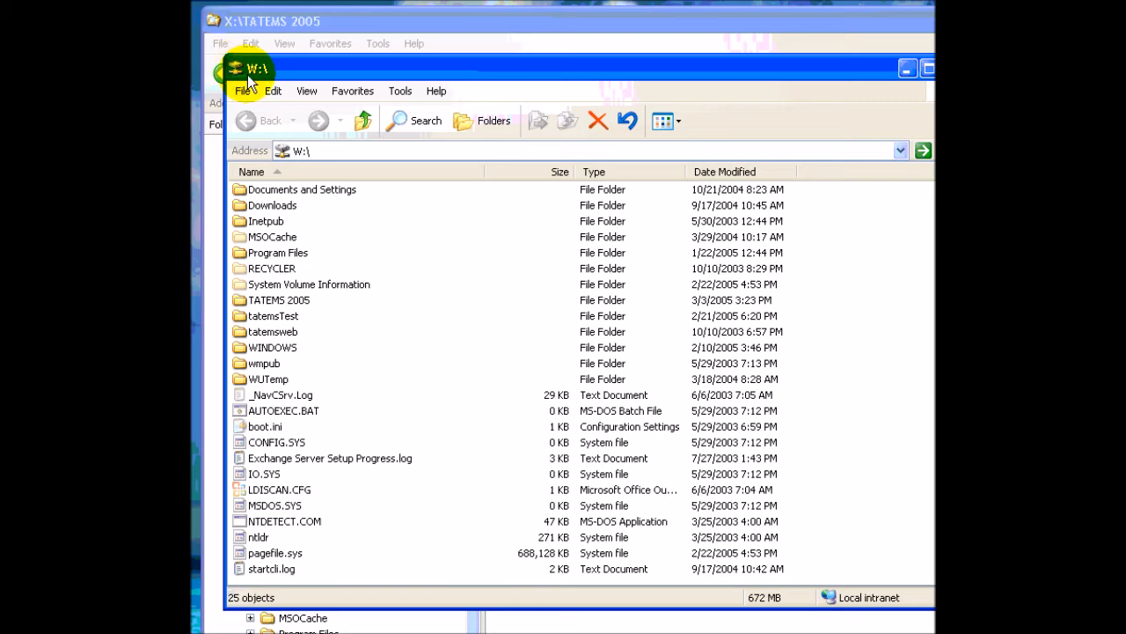
pyautogui.click(949, 68)
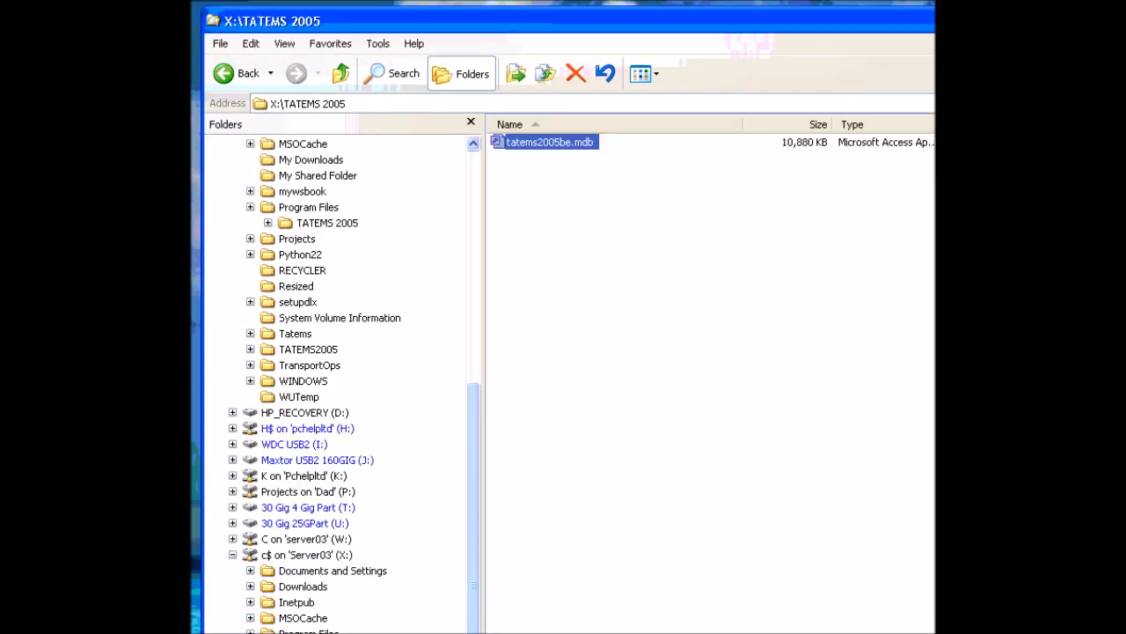
# Compare the contents of the server's W: and X: drives and open the TATEMS 2005 folder on W:.
pyautogui.moveTo(473, 503); pyautogui.dragTo(473, 518)
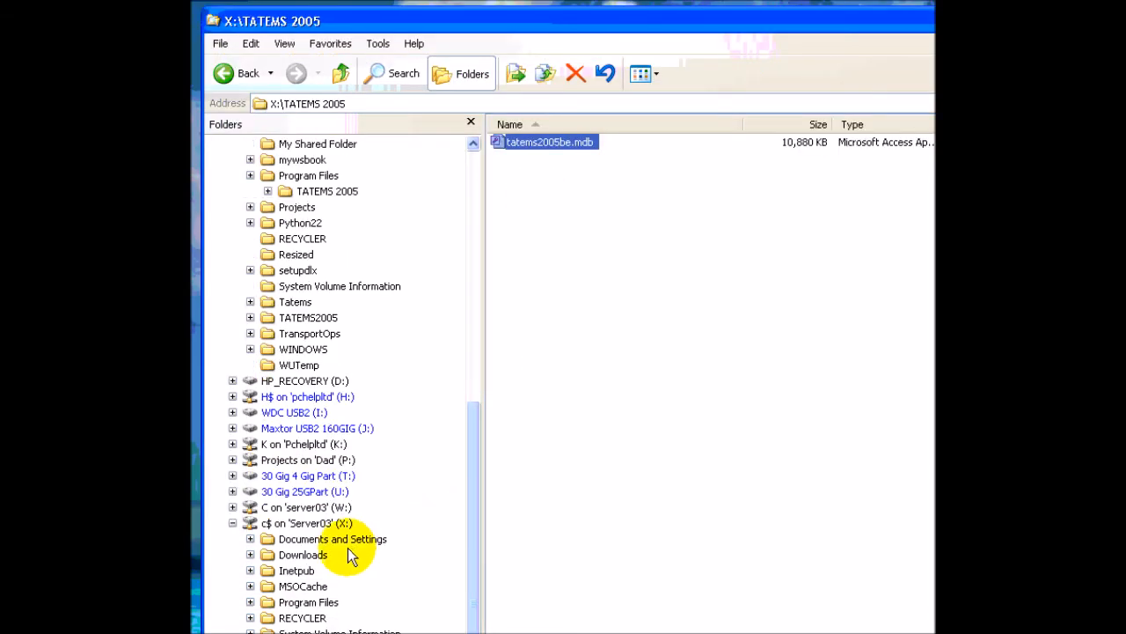
pyautogui.click(340, 509)
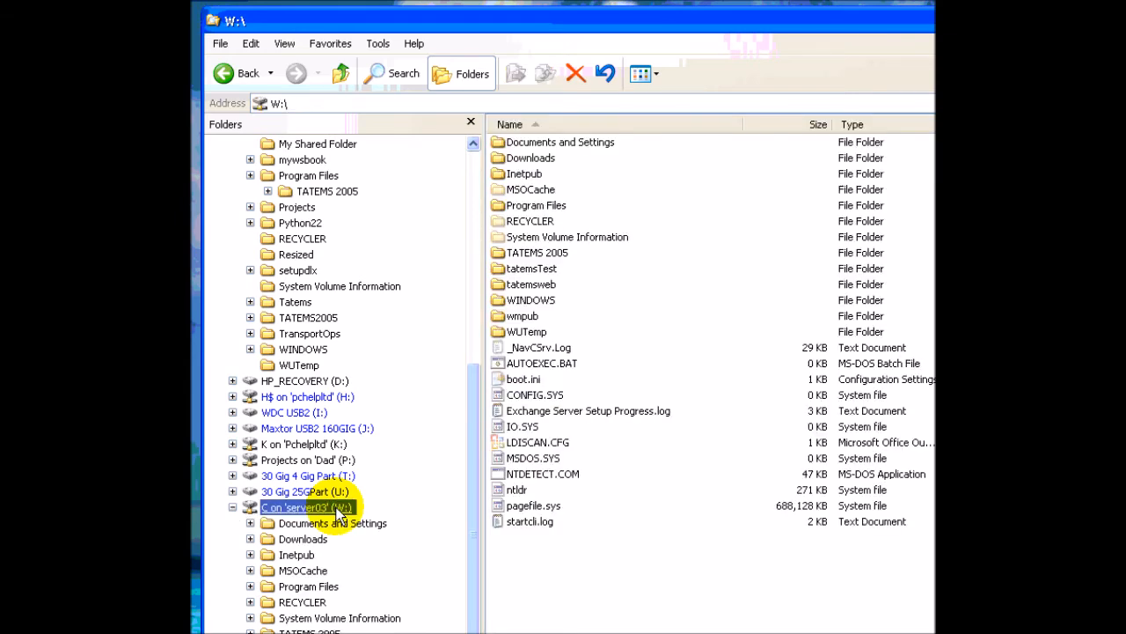
pyautogui.click(308, 523)
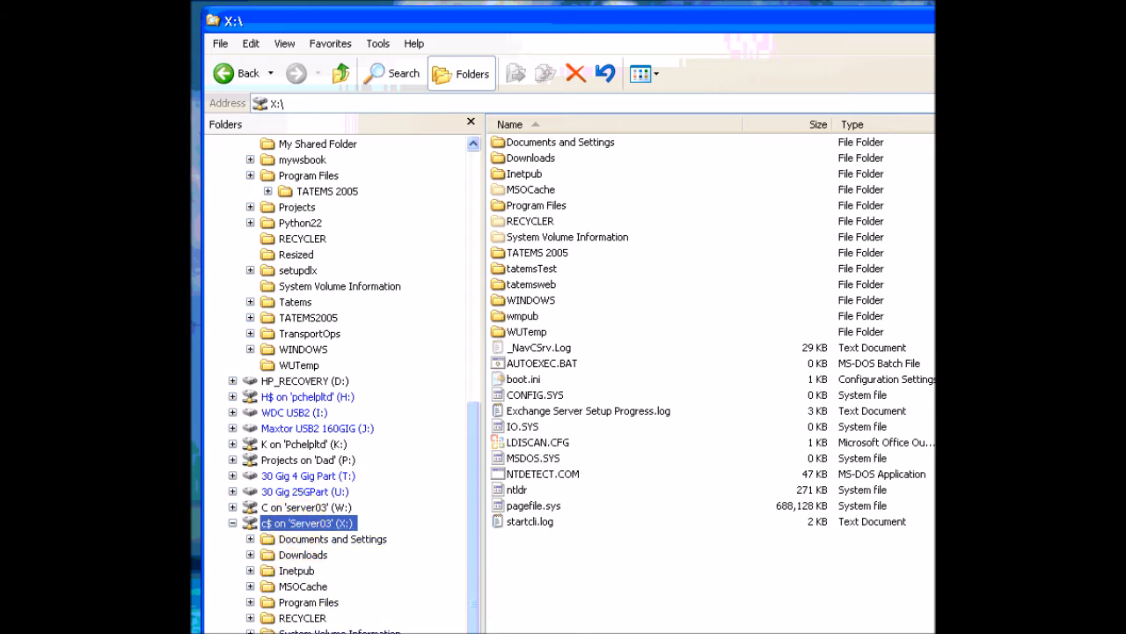
pyautogui.click(316, 508)
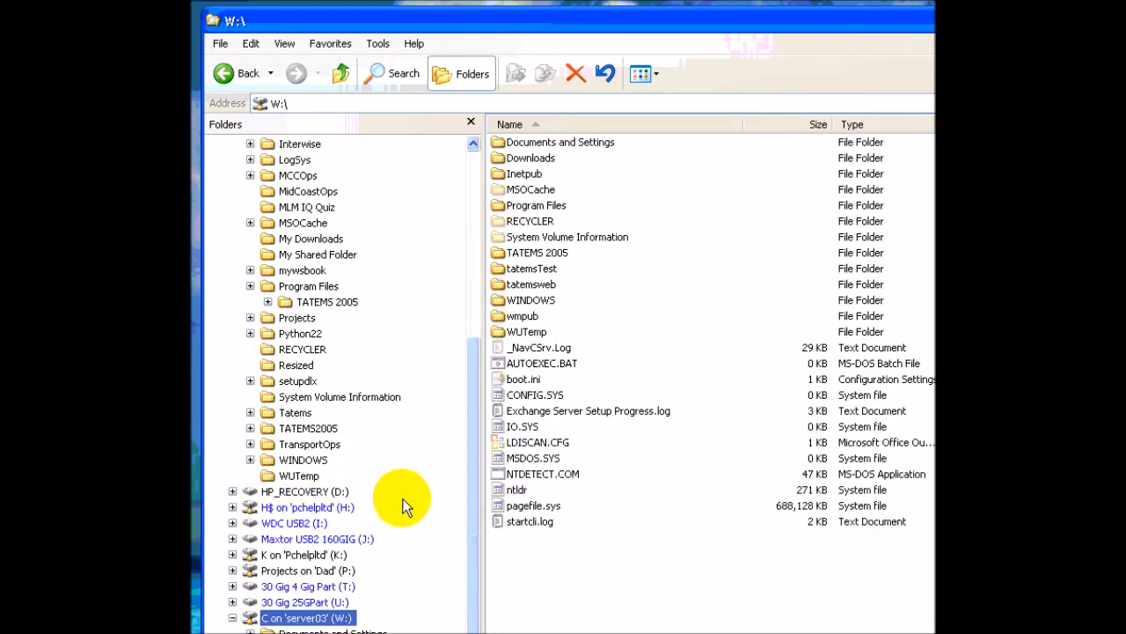
pyautogui.doubleClick(543, 253)
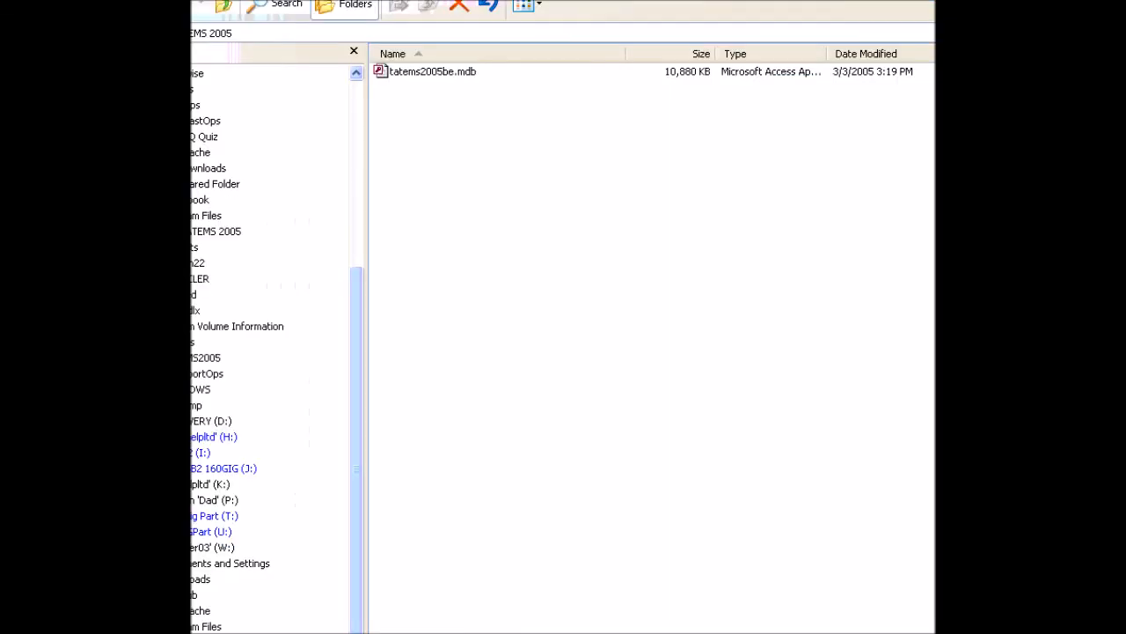
# Switch to Microsoft Access, open TATEMS2005.mdb, and continue to the equipment screen without registering or checking for reminders.
pyautogui.click(310, 239)
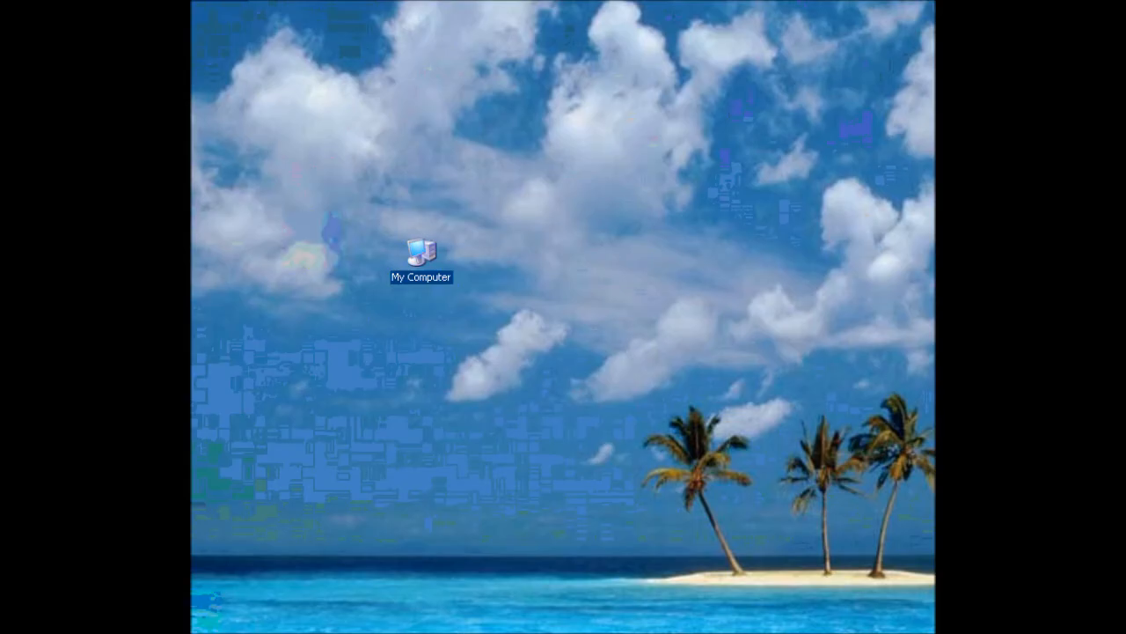
pyautogui.press('super')
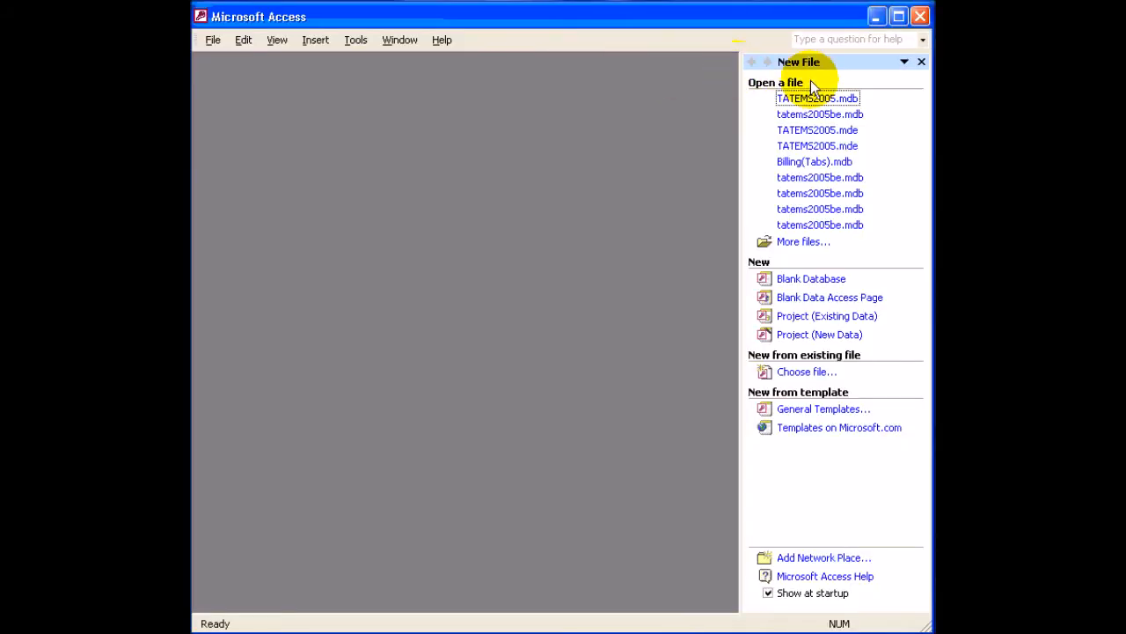
pyautogui.click(817, 99)
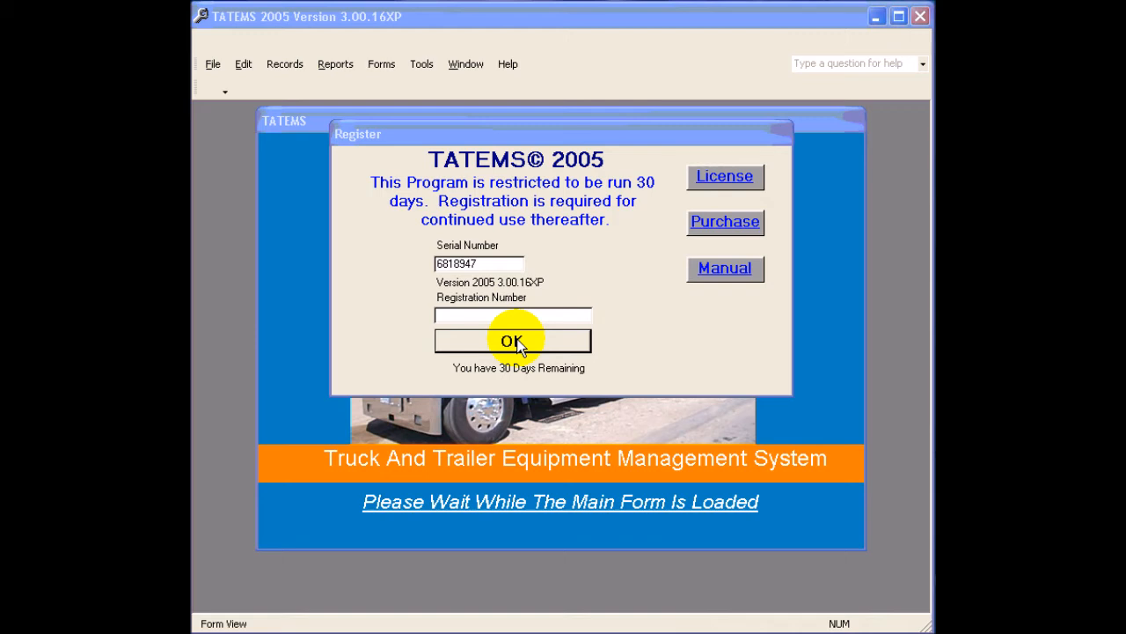
pyautogui.click(518, 342)
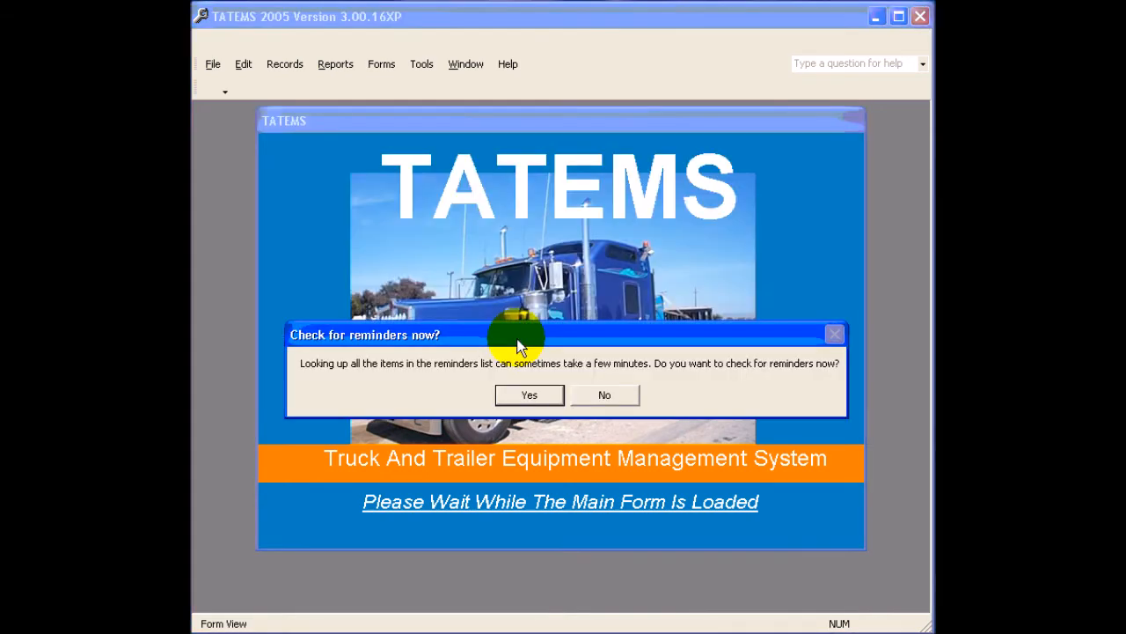
pyautogui.click(612, 395)
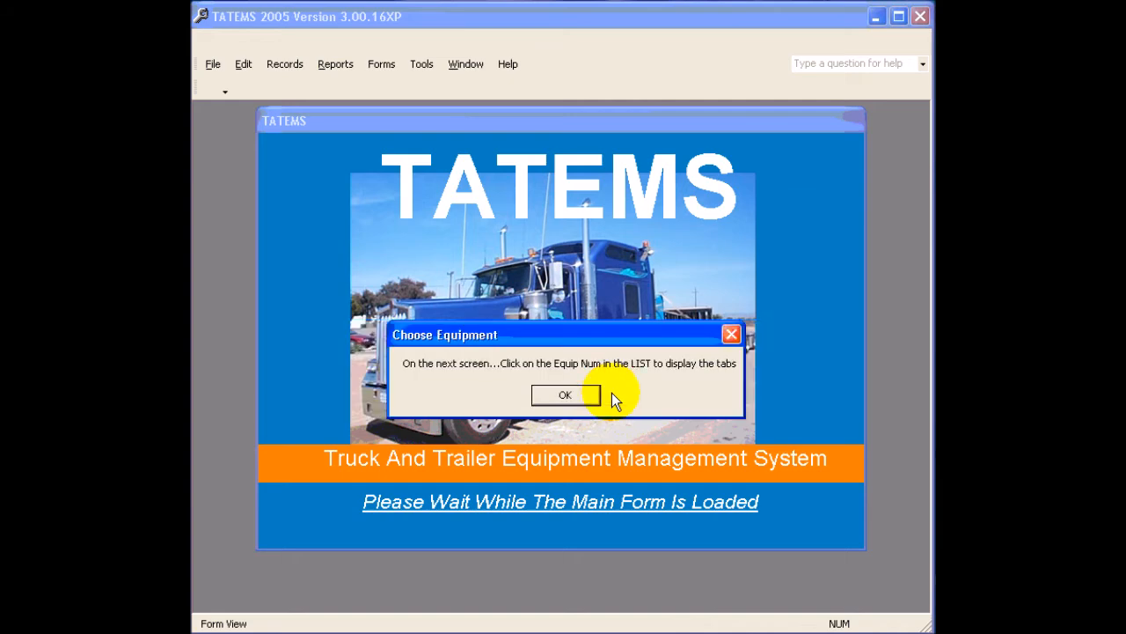
pyautogui.click(565, 394)
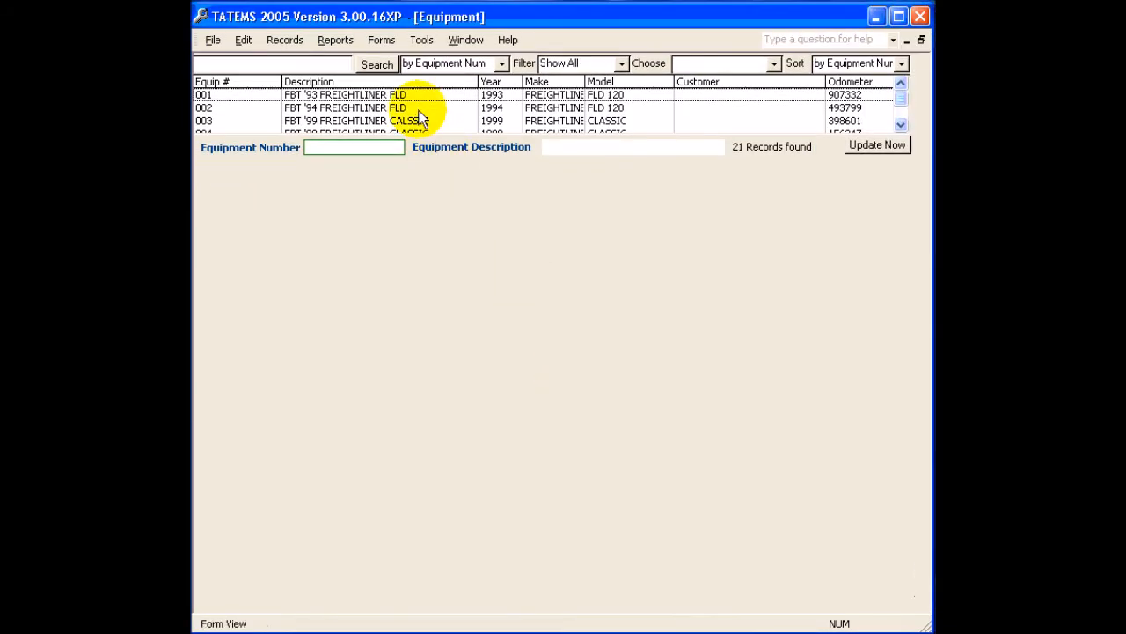
# Open the Networking settings and examine the folder and file name in the current data file path.
pyautogui.click(422, 40)
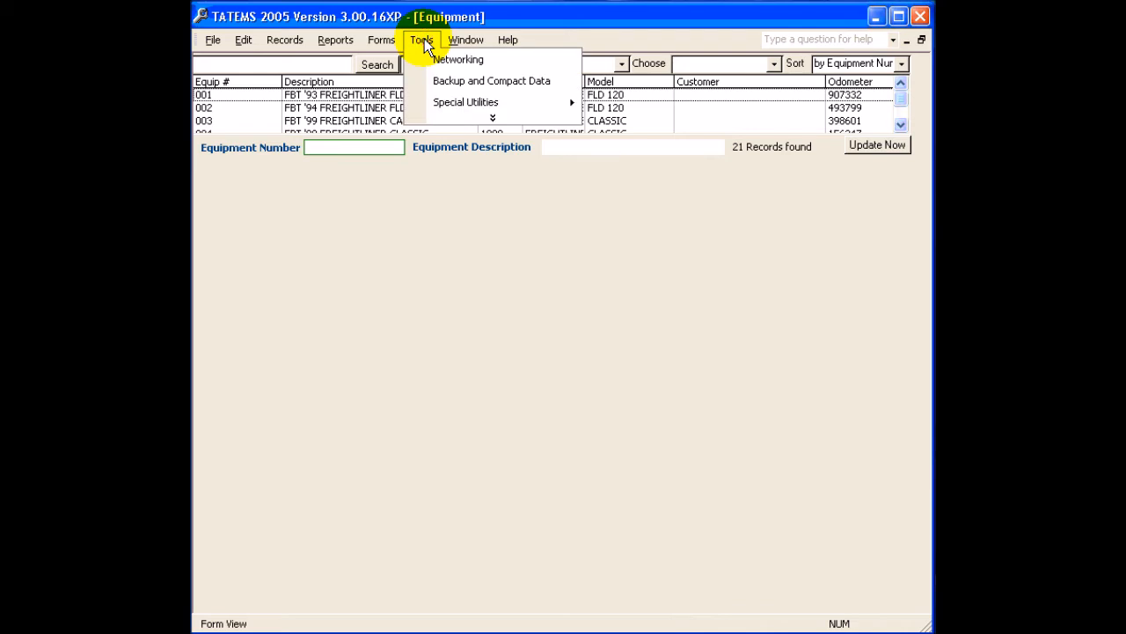
pyautogui.click(444, 60)
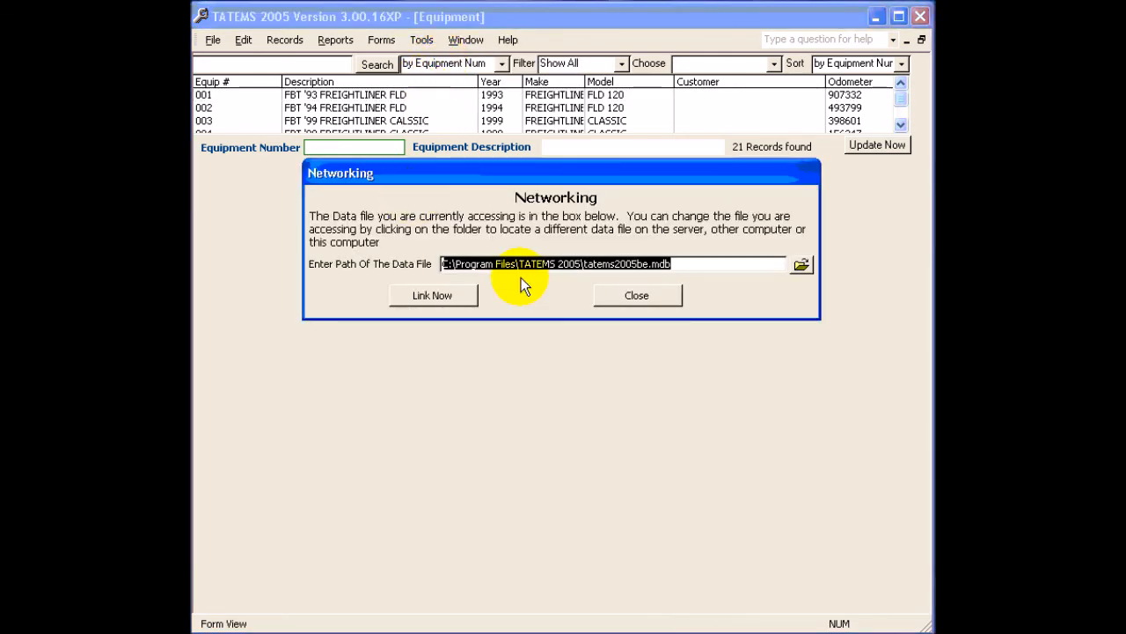
pyautogui.click(702, 262)
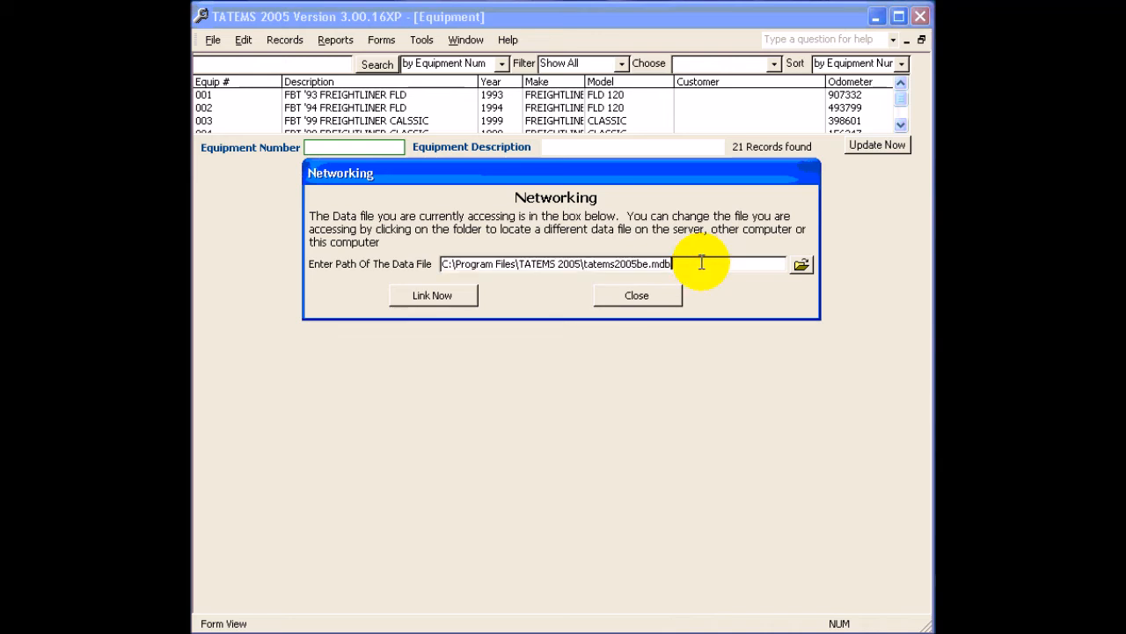
pyautogui.moveTo(702, 262); pyautogui.dragTo(582, 270)
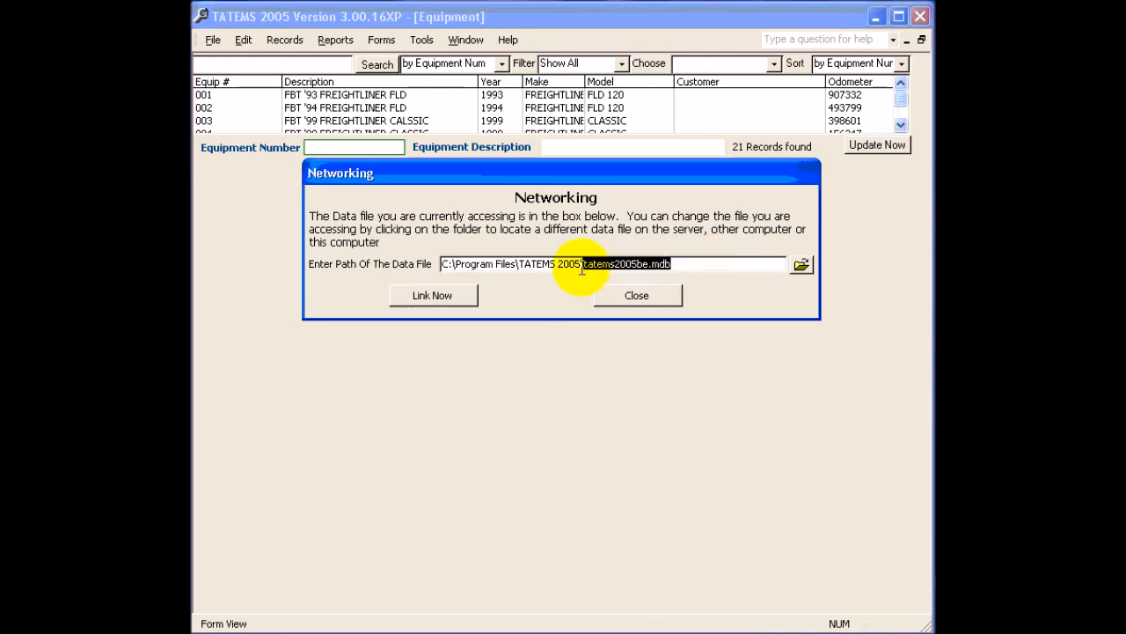
pyautogui.moveTo(445, 262); pyautogui.dragTo(676, 264)
pyautogui.click(583, 262)
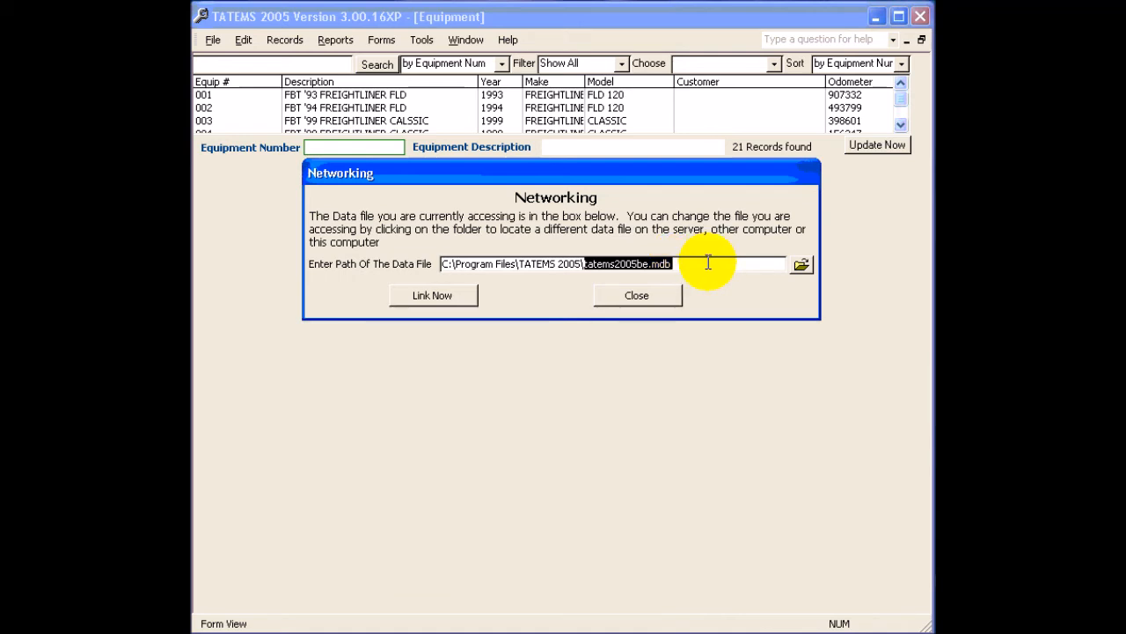
pyautogui.click(708, 263)
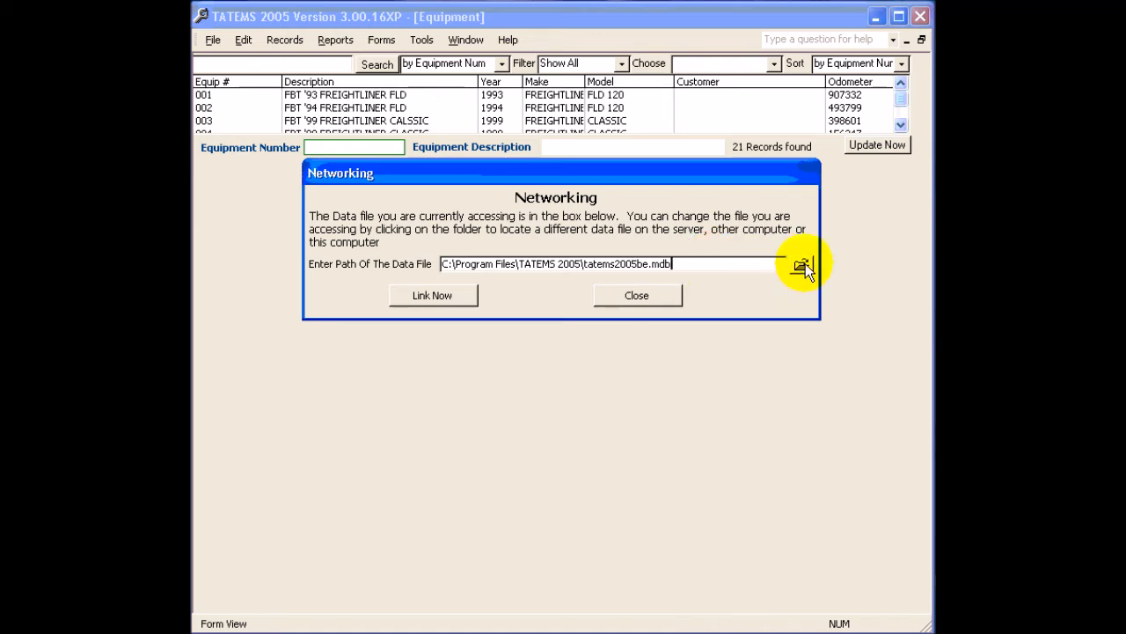
# Choose tatems2005be.mdb in the TATEMS 2005 folder on server drive W: as the data file and review its path.
pyautogui.click(802, 265)
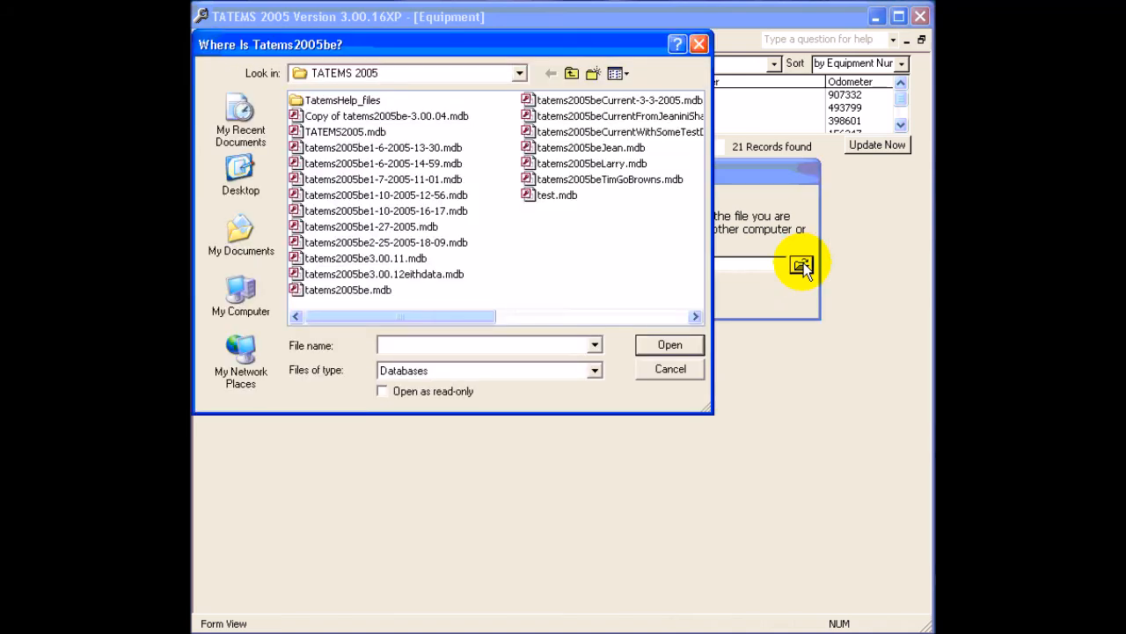
pyautogui.click(520, 73)
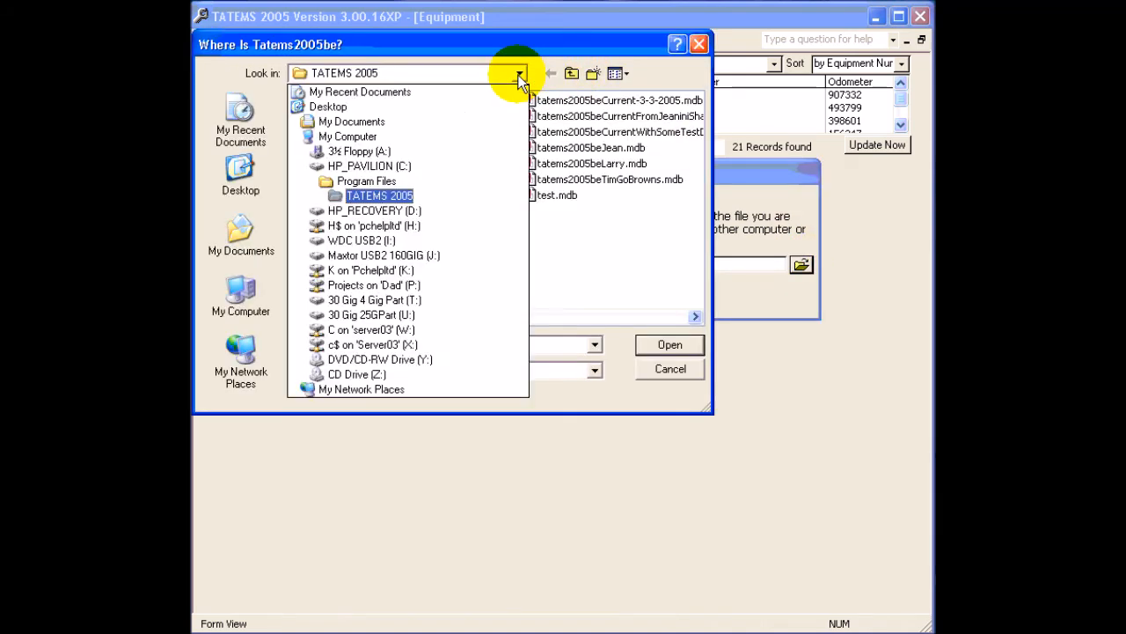
pyautogui.click(376, 331)
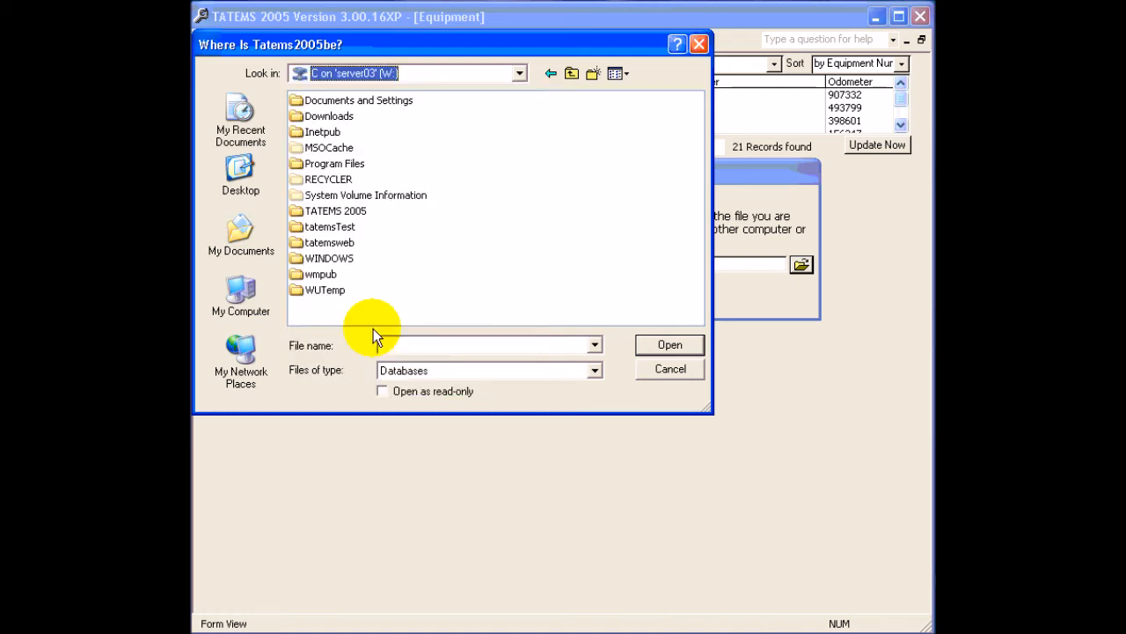
pyautogui.doubleClick(330, 212)
pyautogui.click(340, 102)
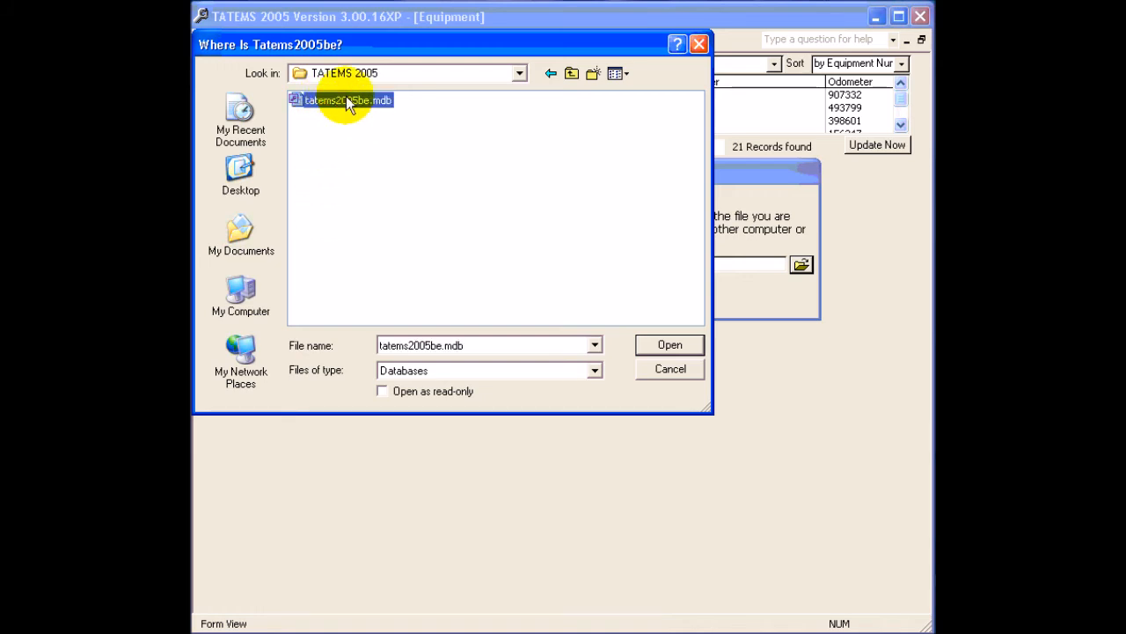
pyautogui.click(670, 346)
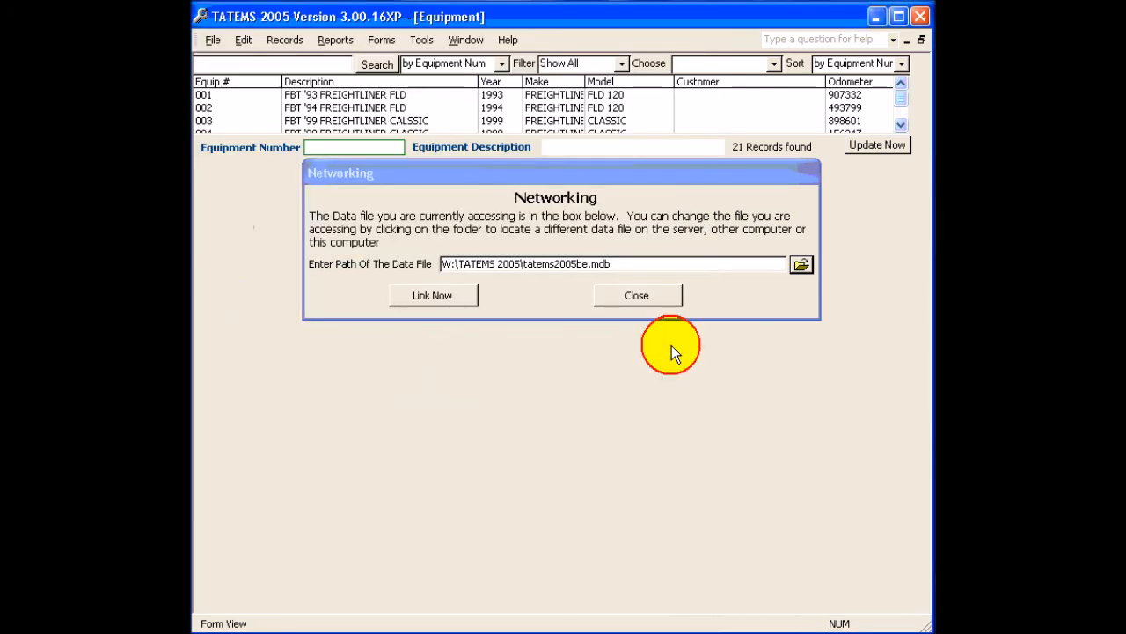
pyautogui.moveTo(442, 264); pyautogui.dragTo(609, 271)
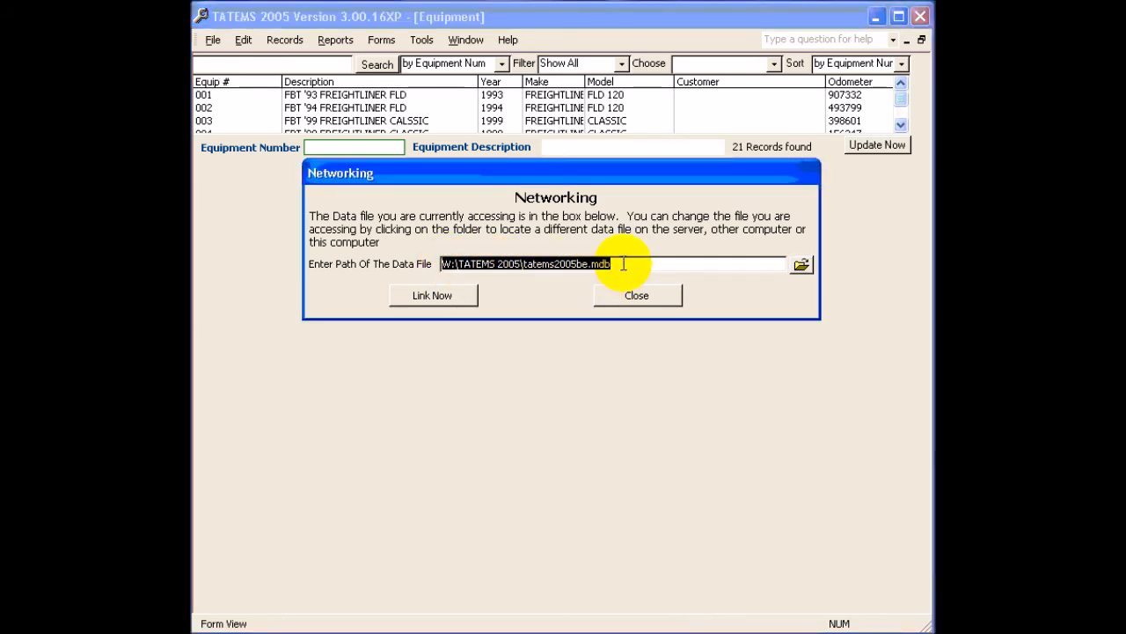
# Link the program to the chosen server data file, acknowledge the messages, and close the Networking settings.
pyautogui.click(445, 295)
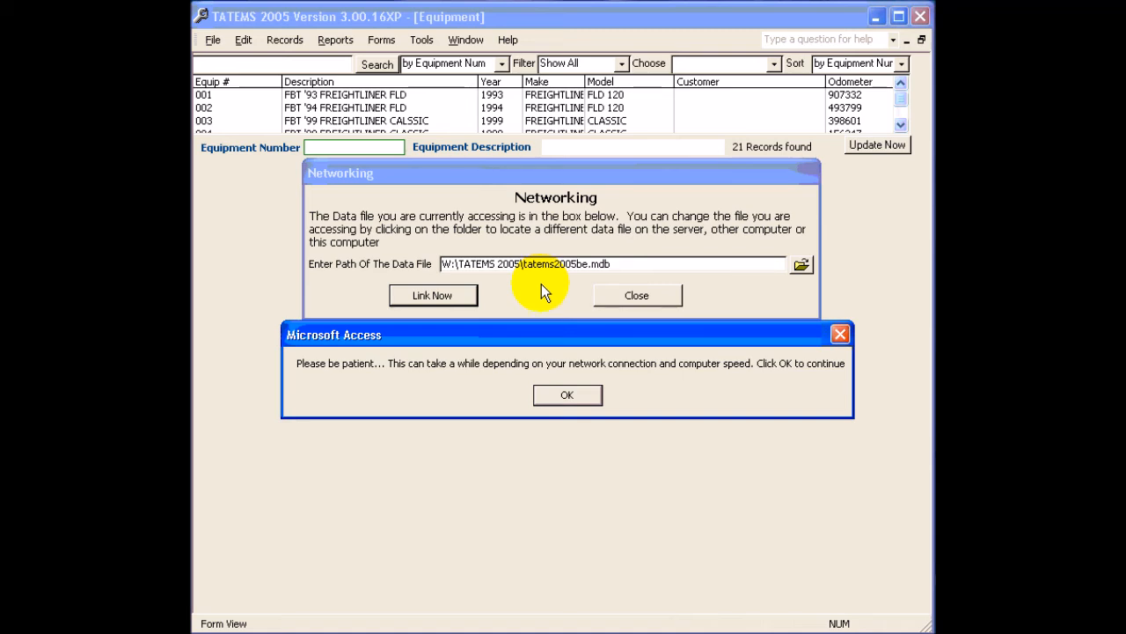
pyautogui.click(569, 393)
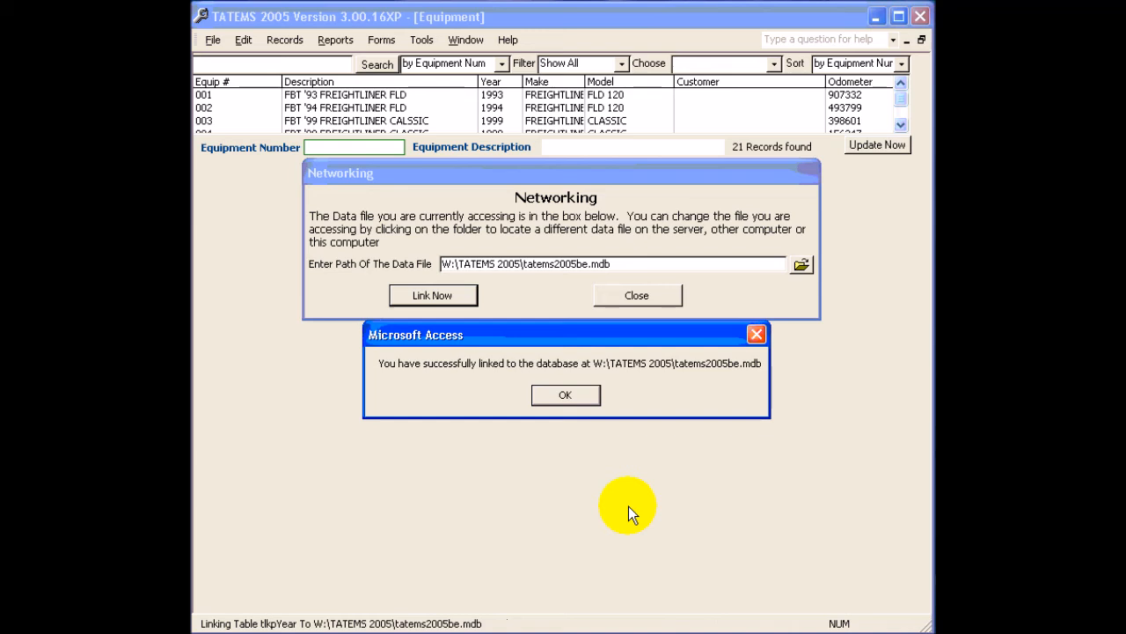
pyautogui.click(572, 395)
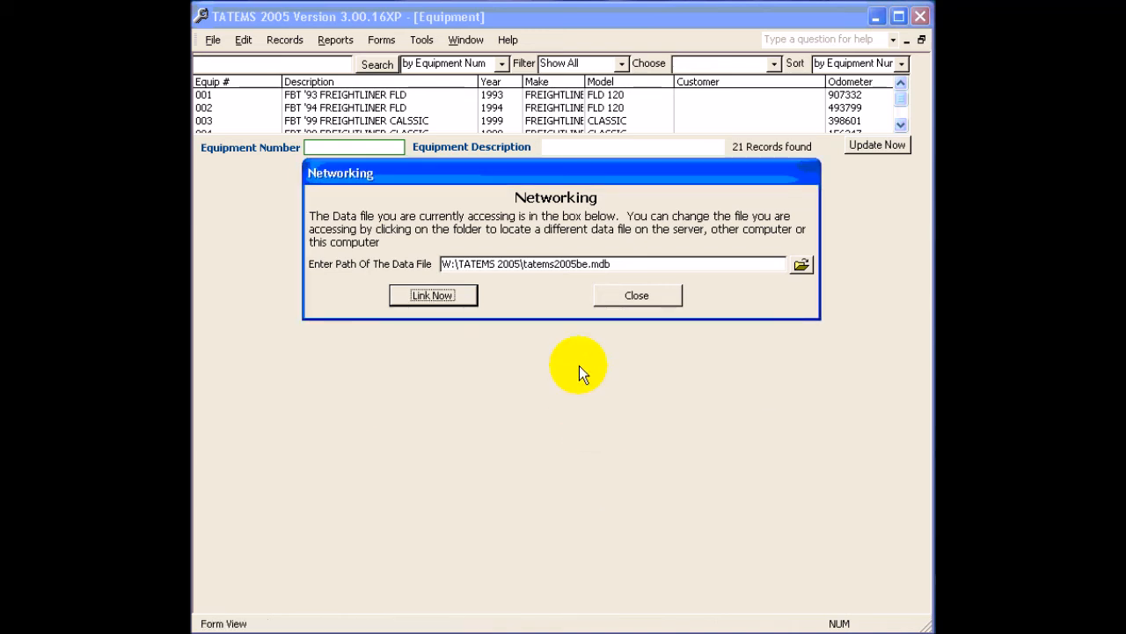
pyautogui.click(637, 297)
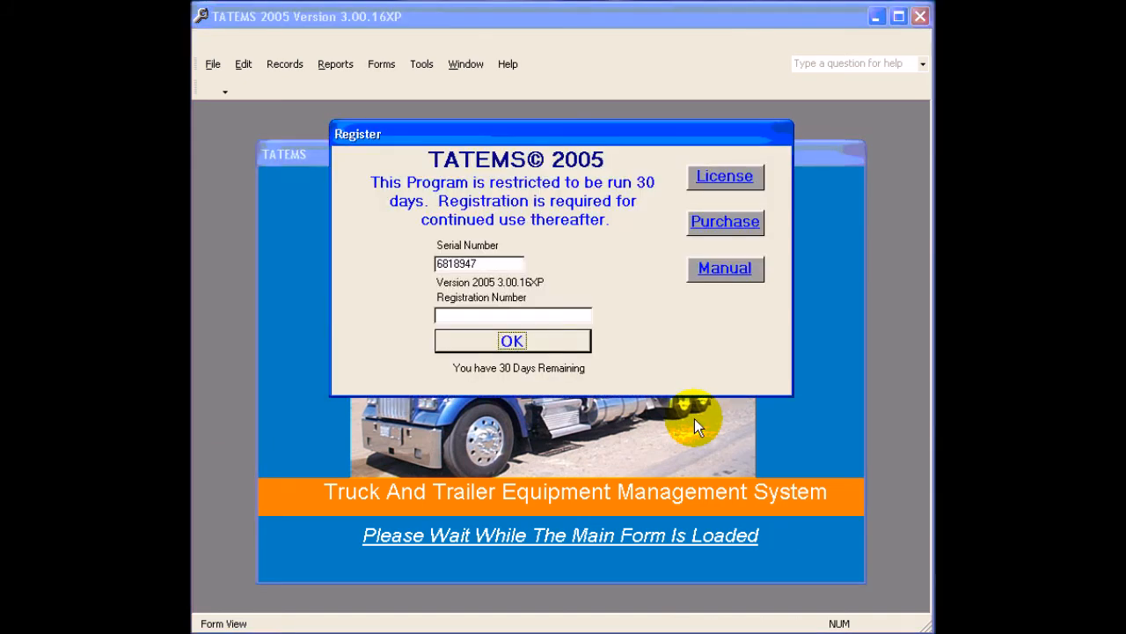
# Continue to the equipment screen without registering or checking for reminders, and open the record for equipment 002.
pyautogui.click(513, 342)
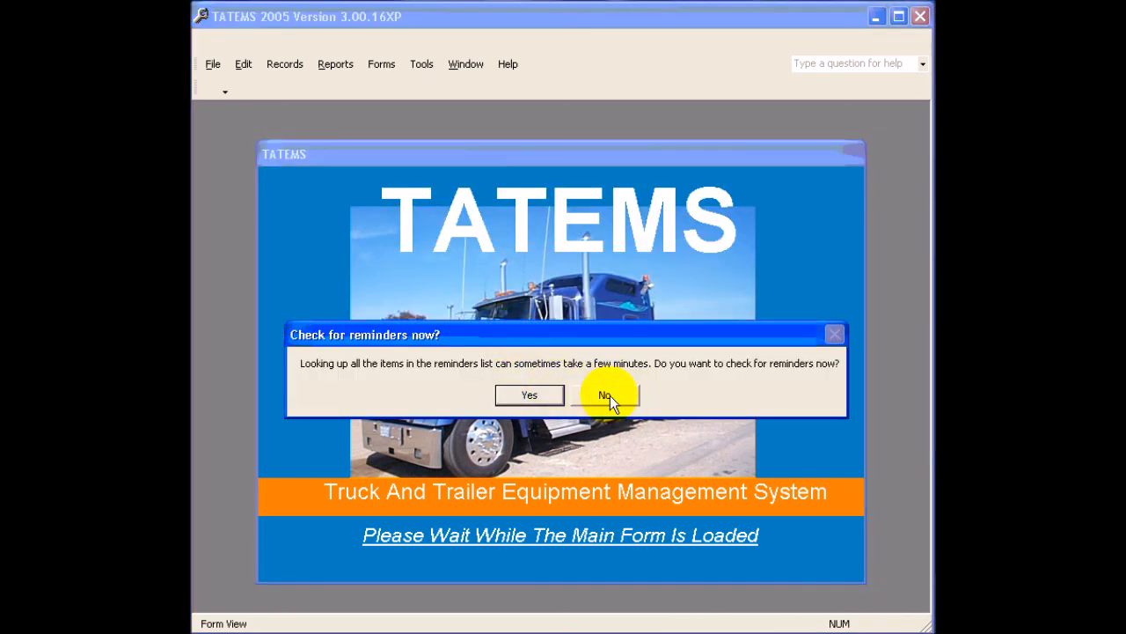
pyautogui.click(608, 395)
pyautogui.click(582, 394)
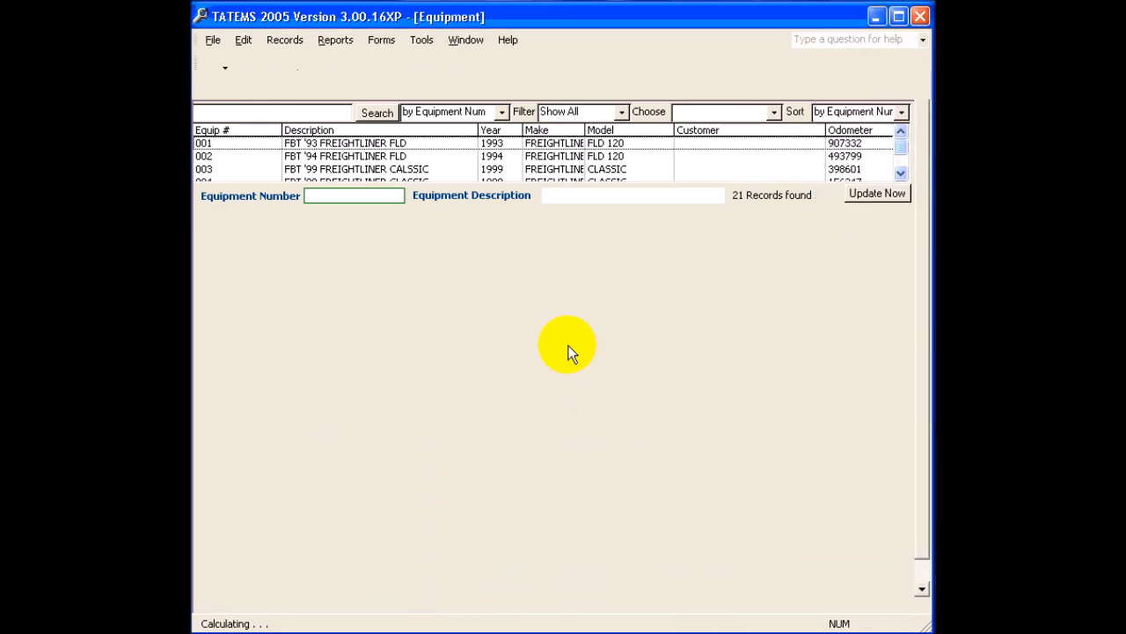
pyautogui.click(427, 108)
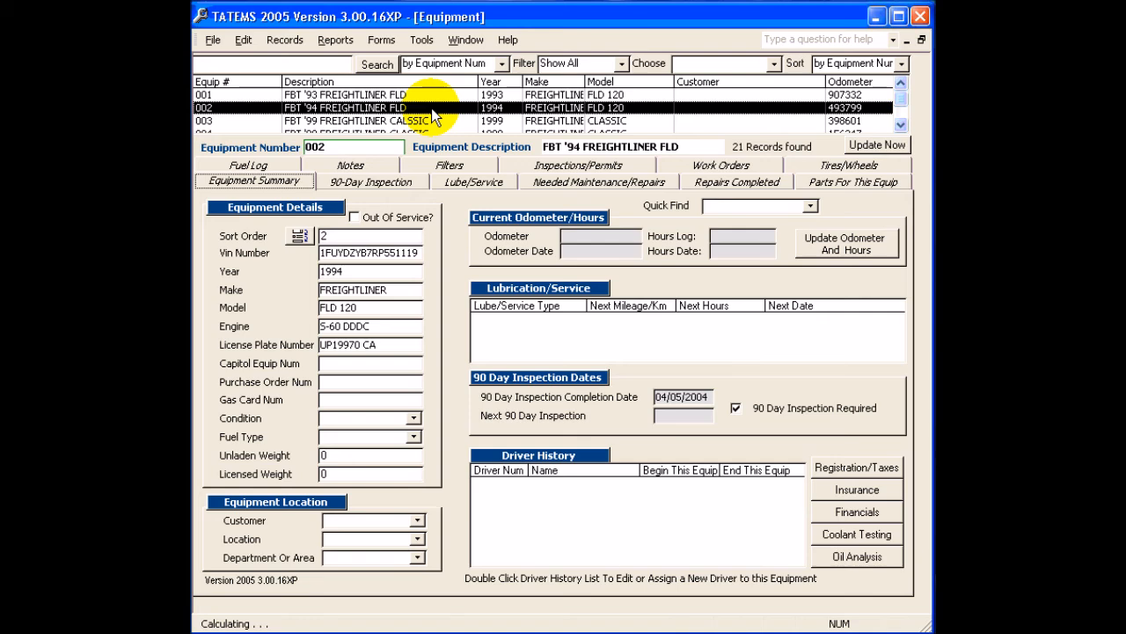
# Reopen the Networking settings, check which data file path the program is using, and close them.
pyautogui.click(420, 42)
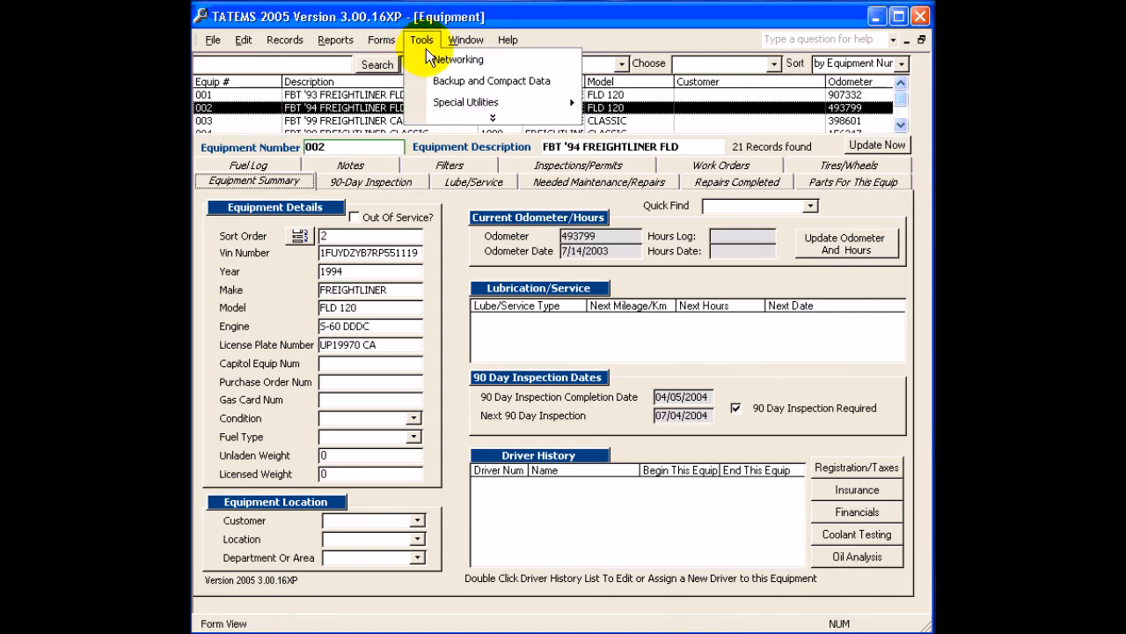
pyautogui.click(466, 58)
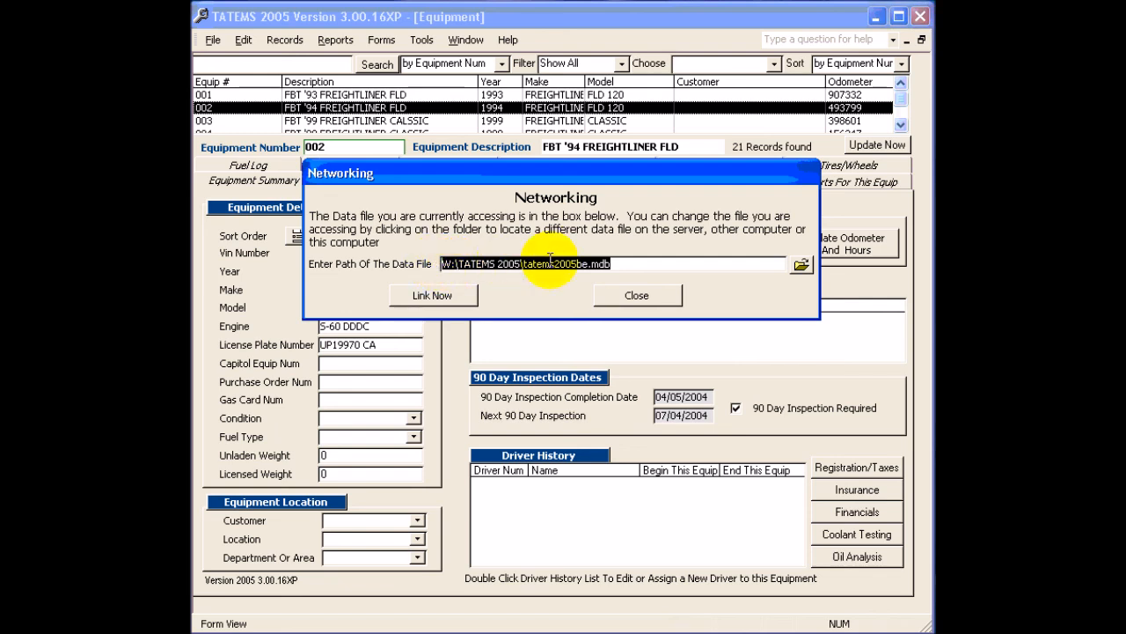
pyautogui.moveTo(647, 264); pyautogui.dragTo(440, 264)
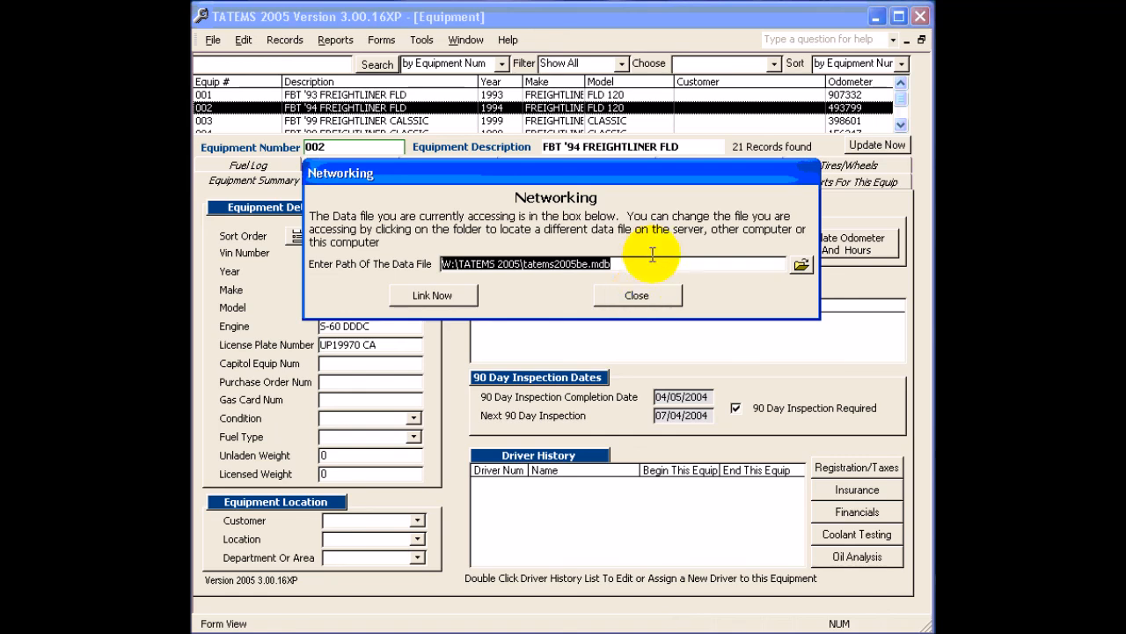
pyautogui.click(640, 297)
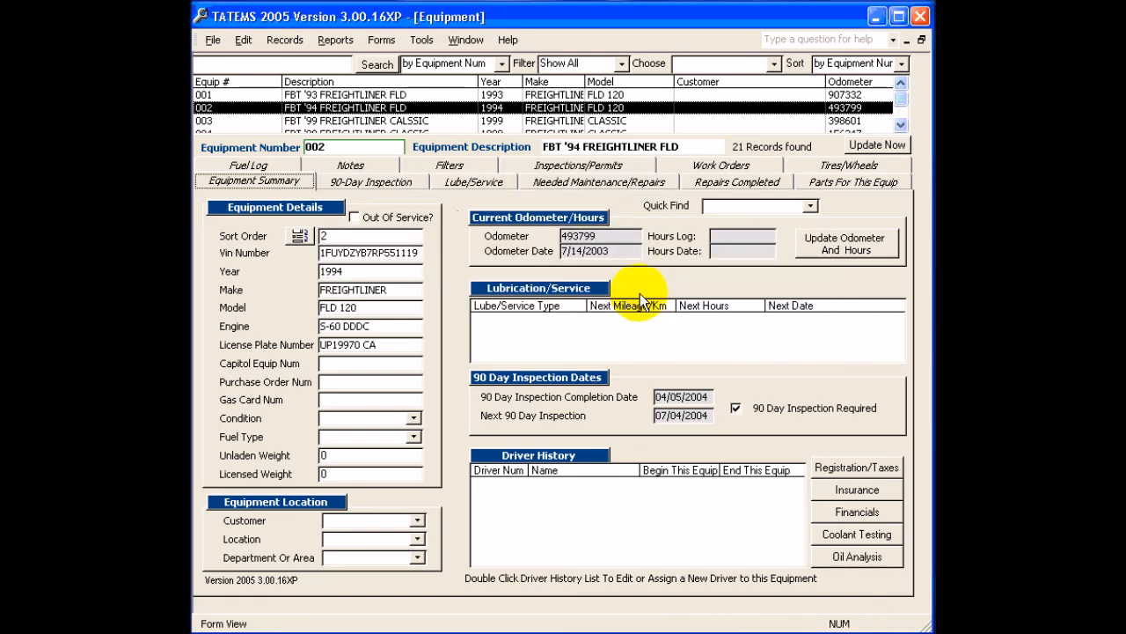